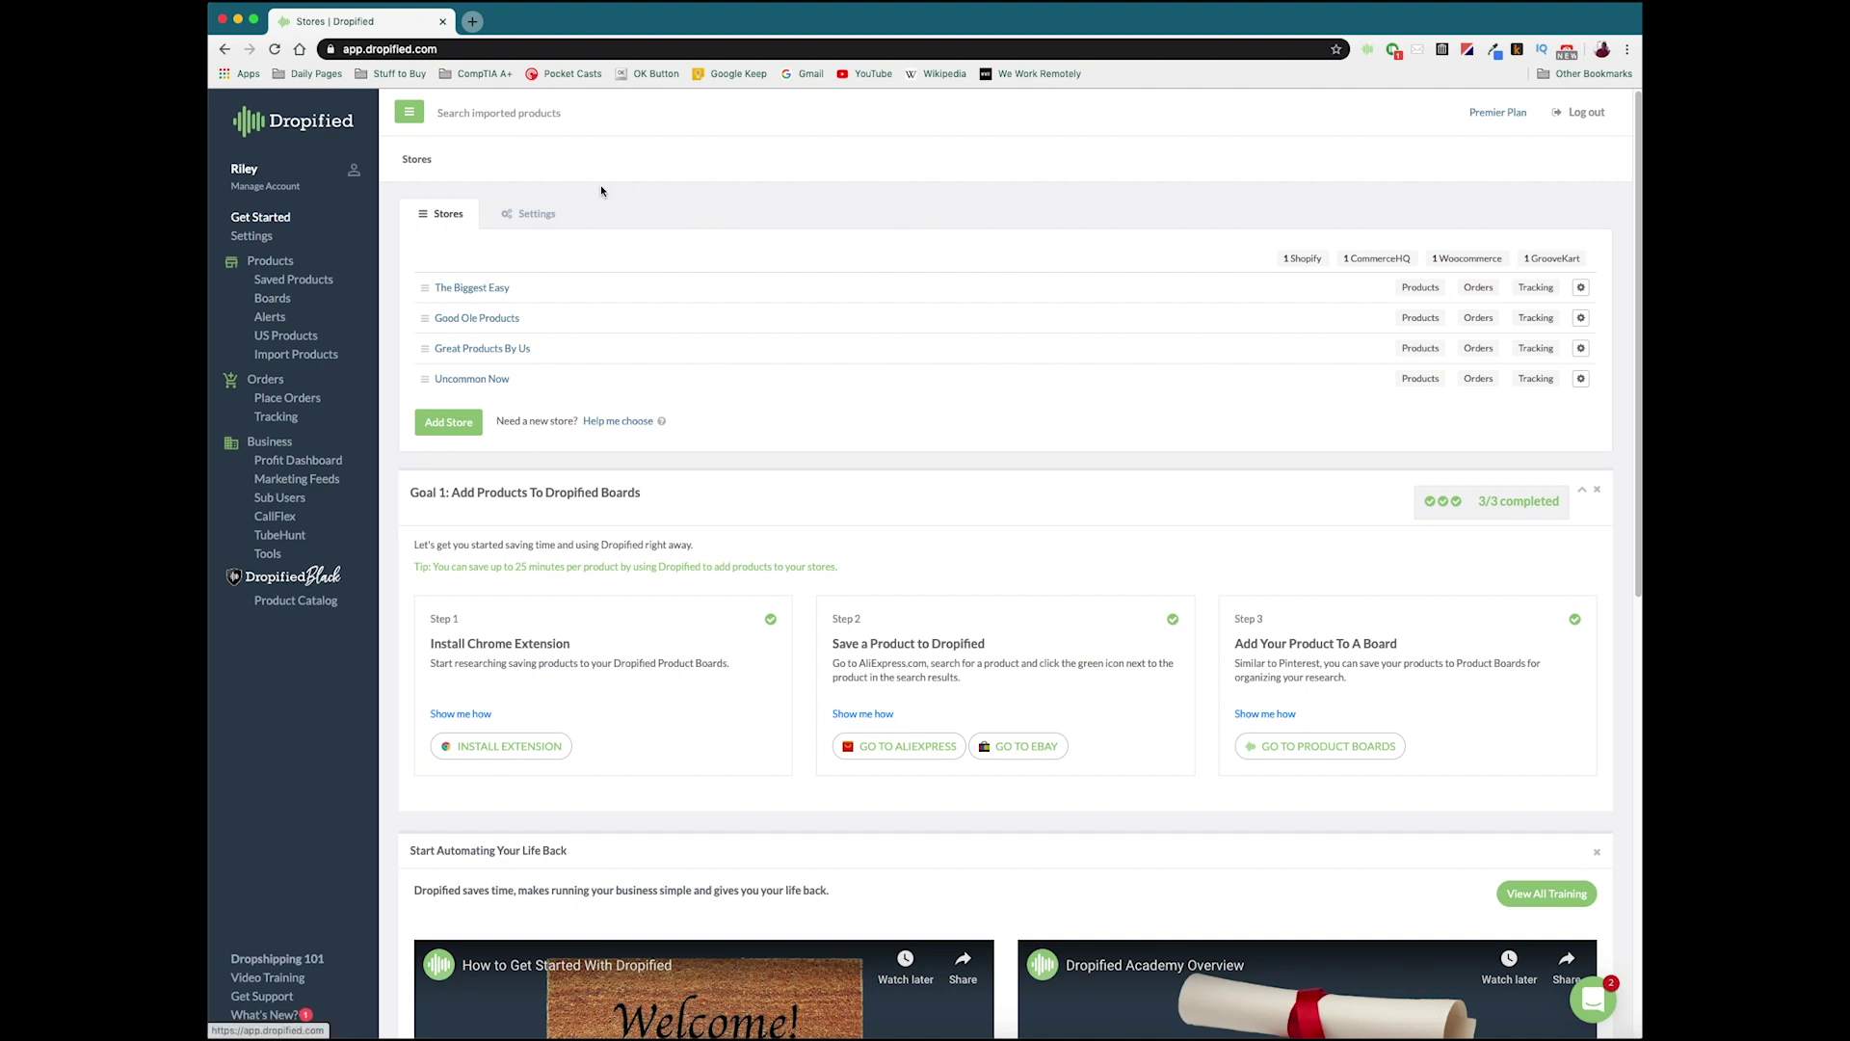
# Step: Open the JINHAO Brand 101 pen from The Biggest Easy saved products and view its Connections
pyautogui.click(309, 282)
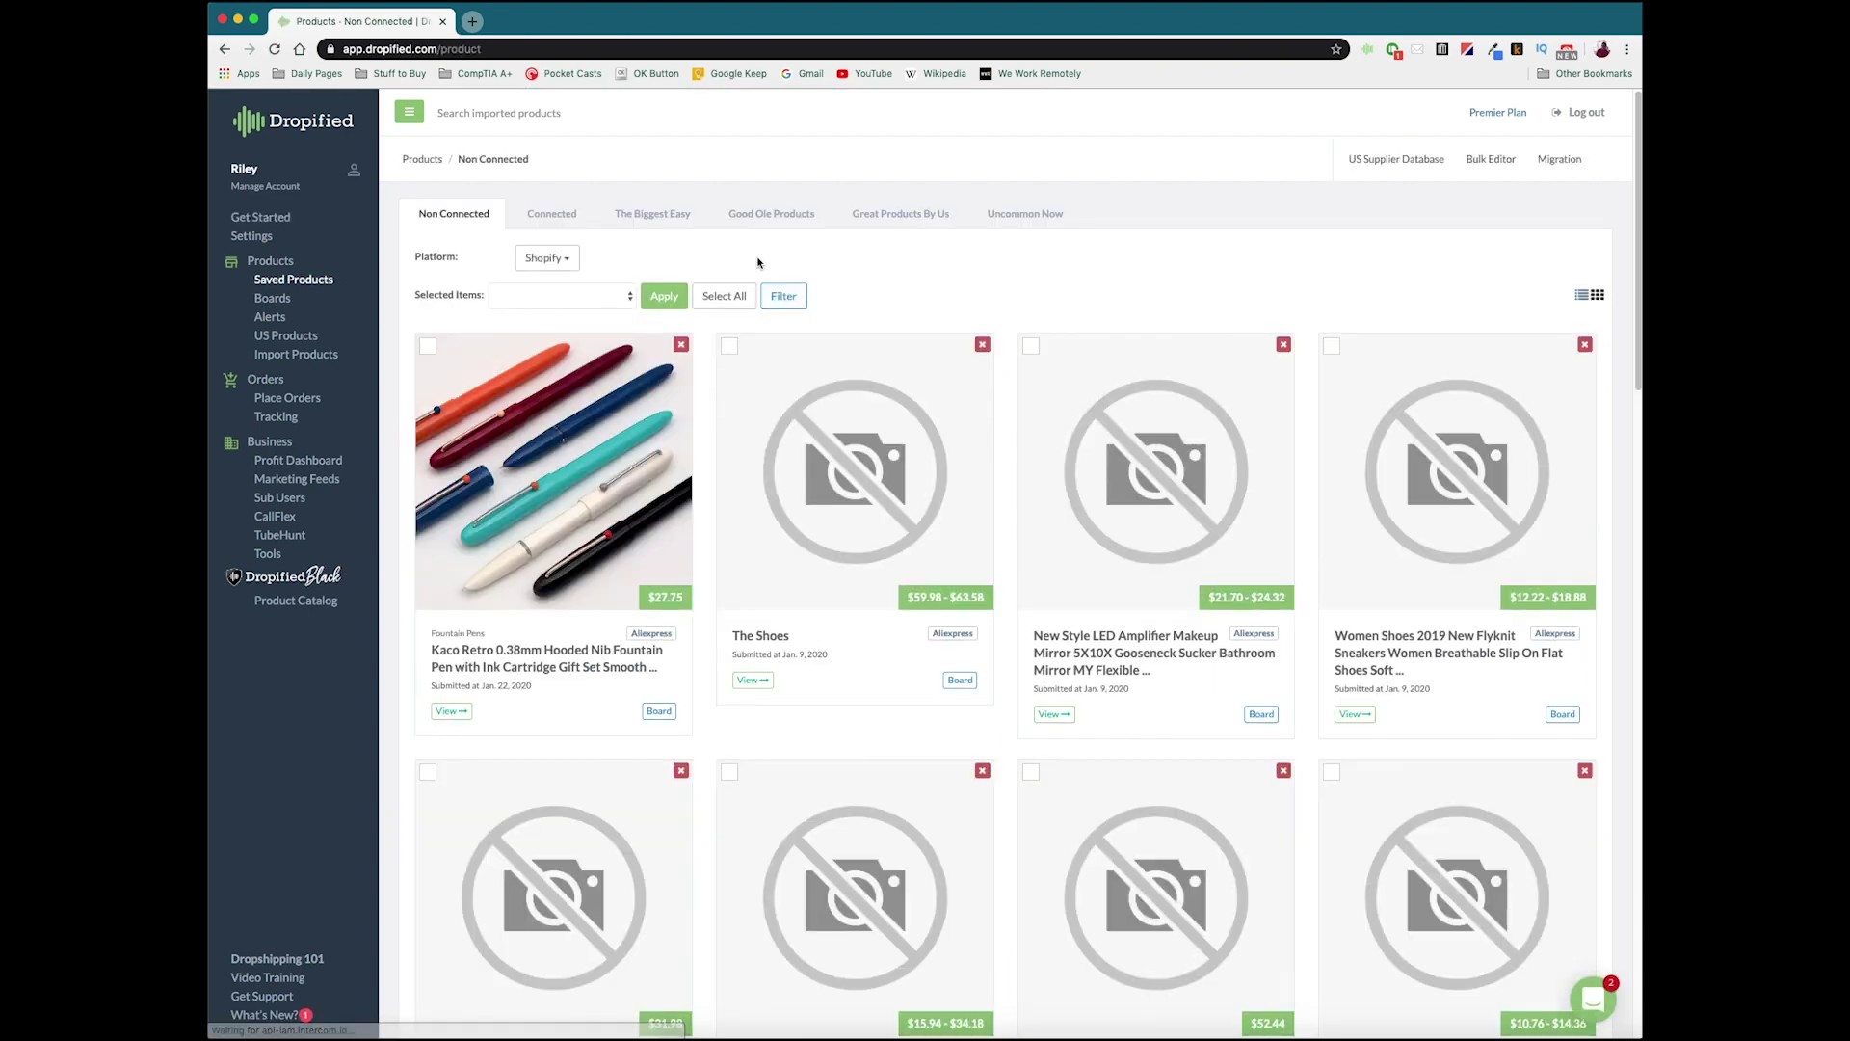
pyautogui.click(651, 215)
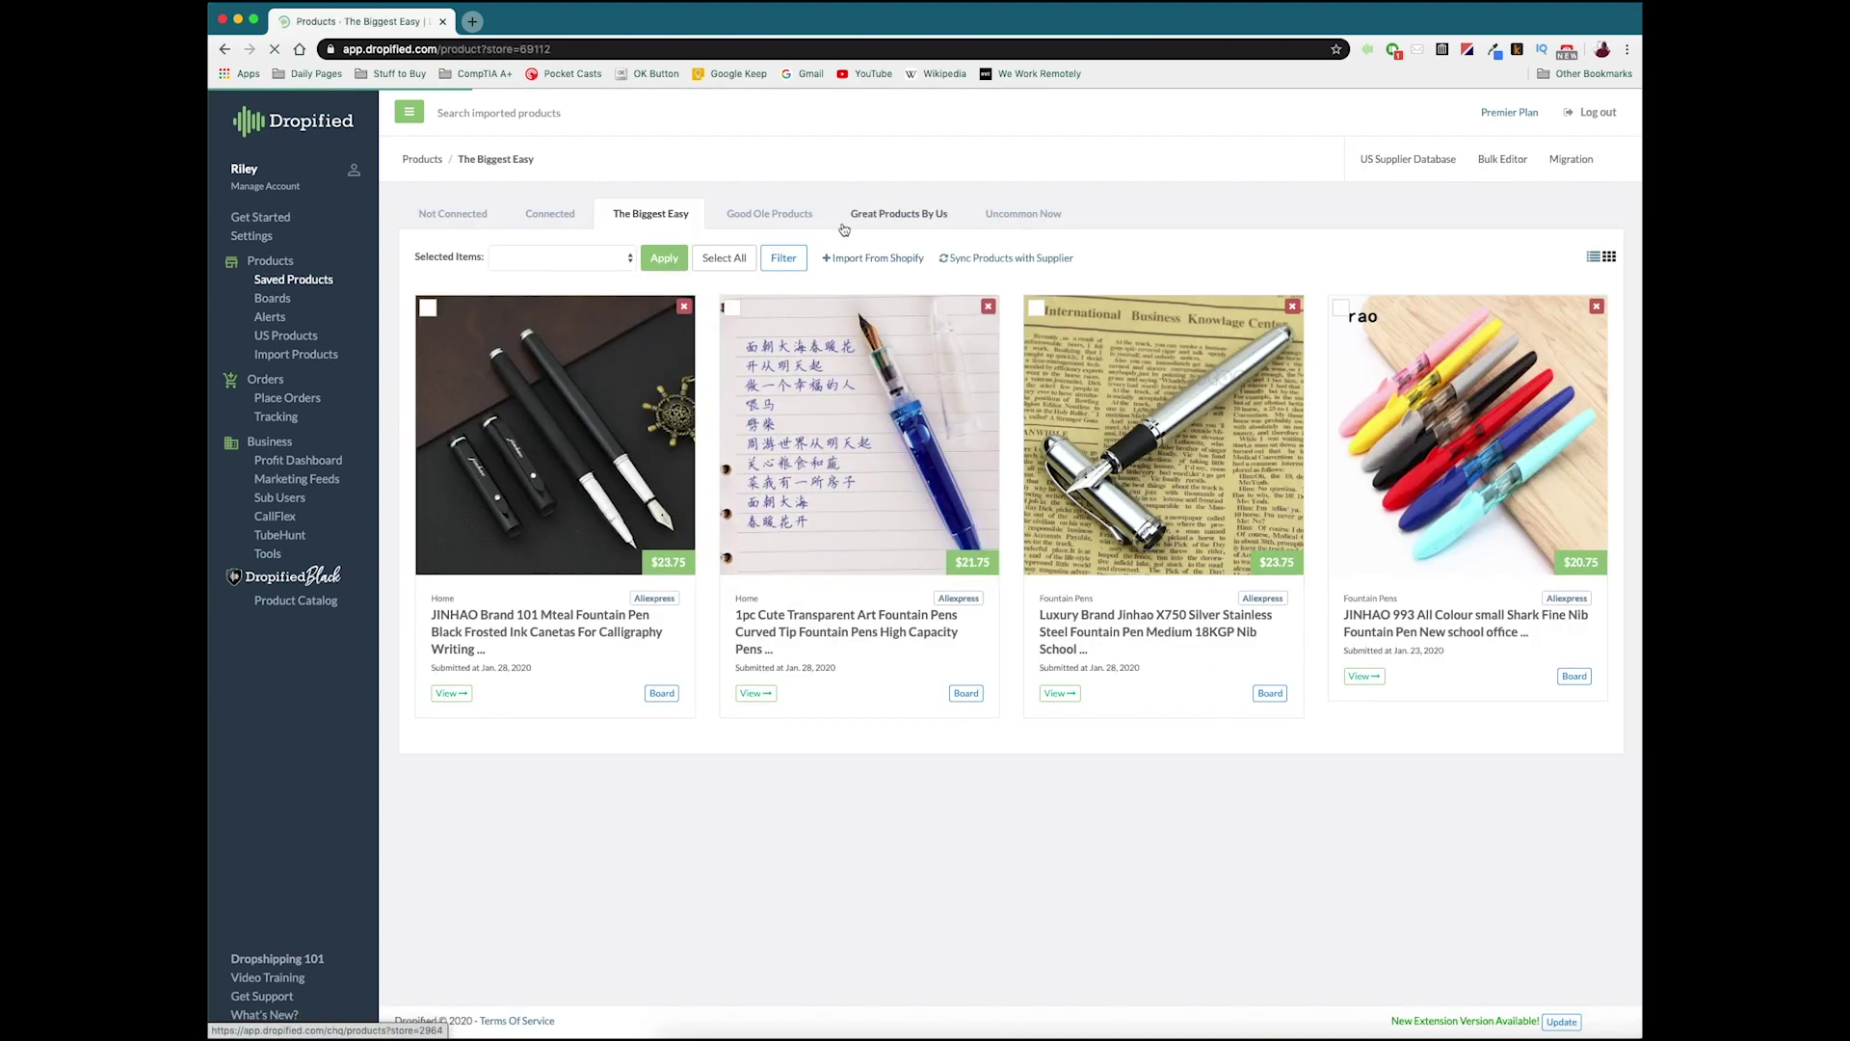
pyautogui.click(517, 409)
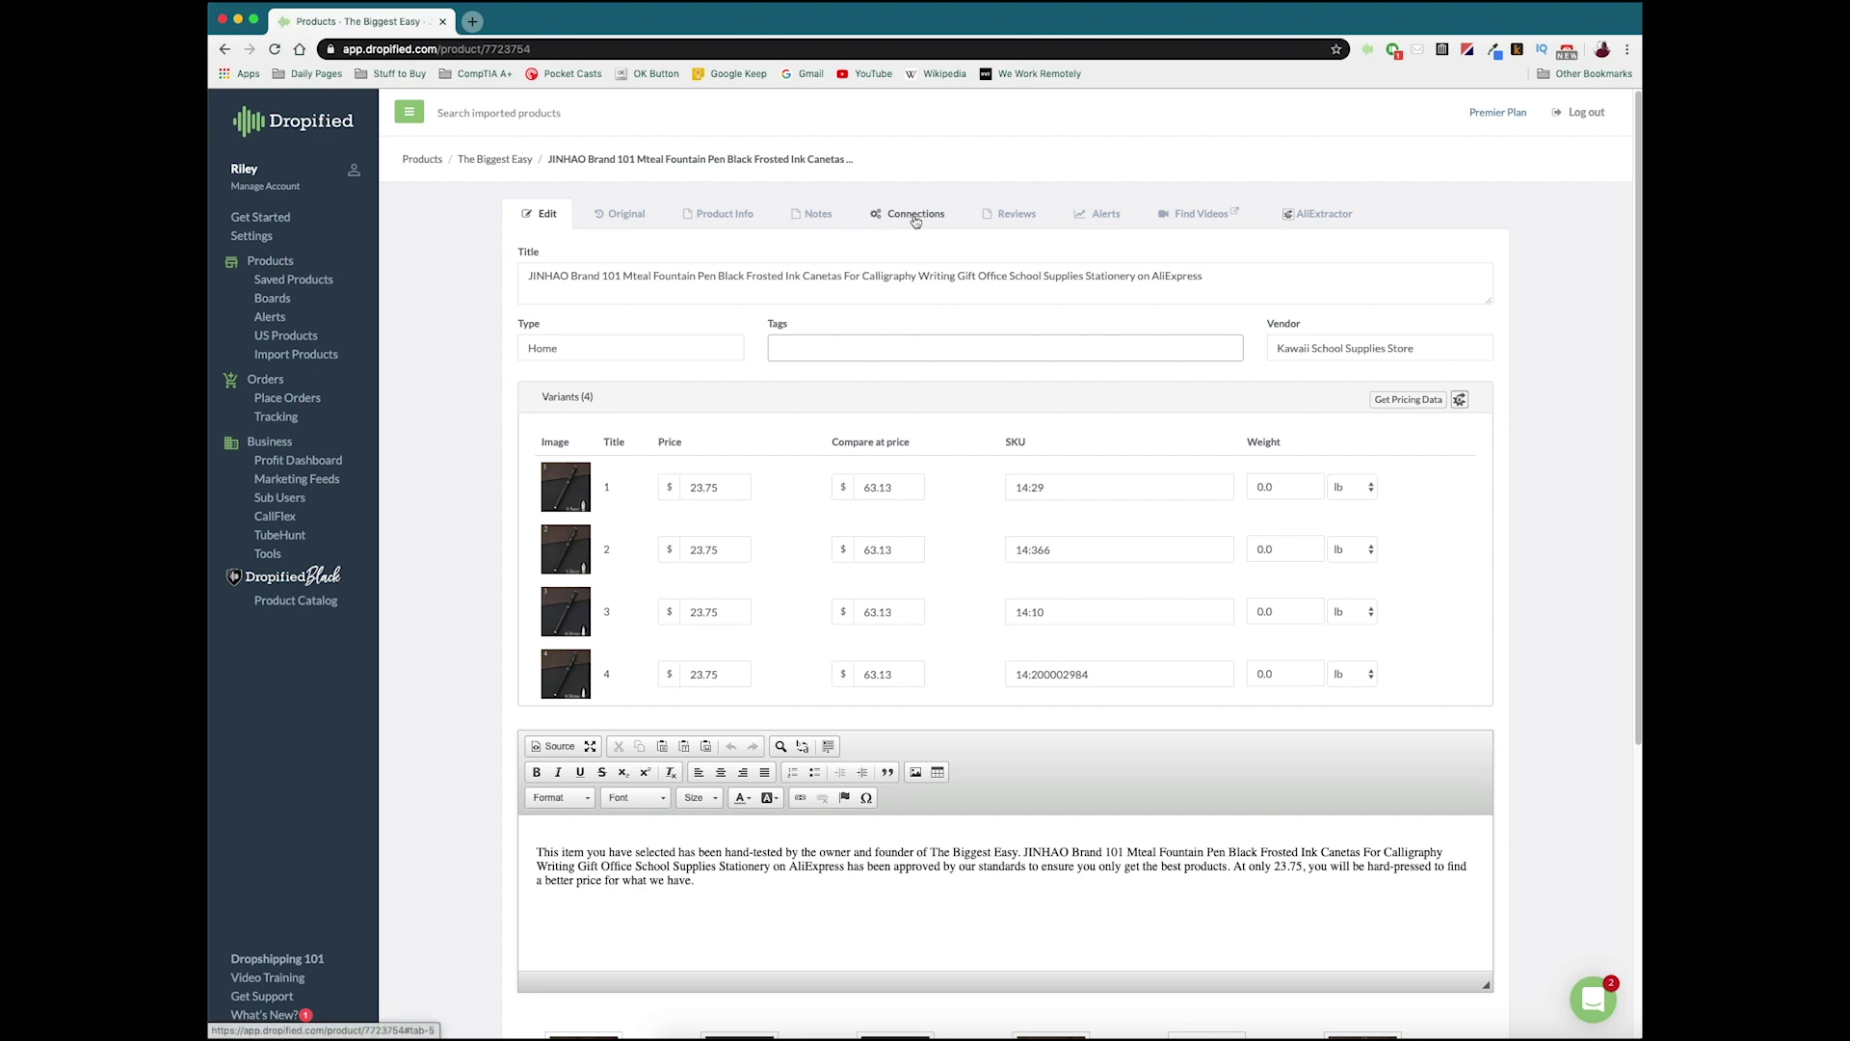
pyautogui.click(896, 217)
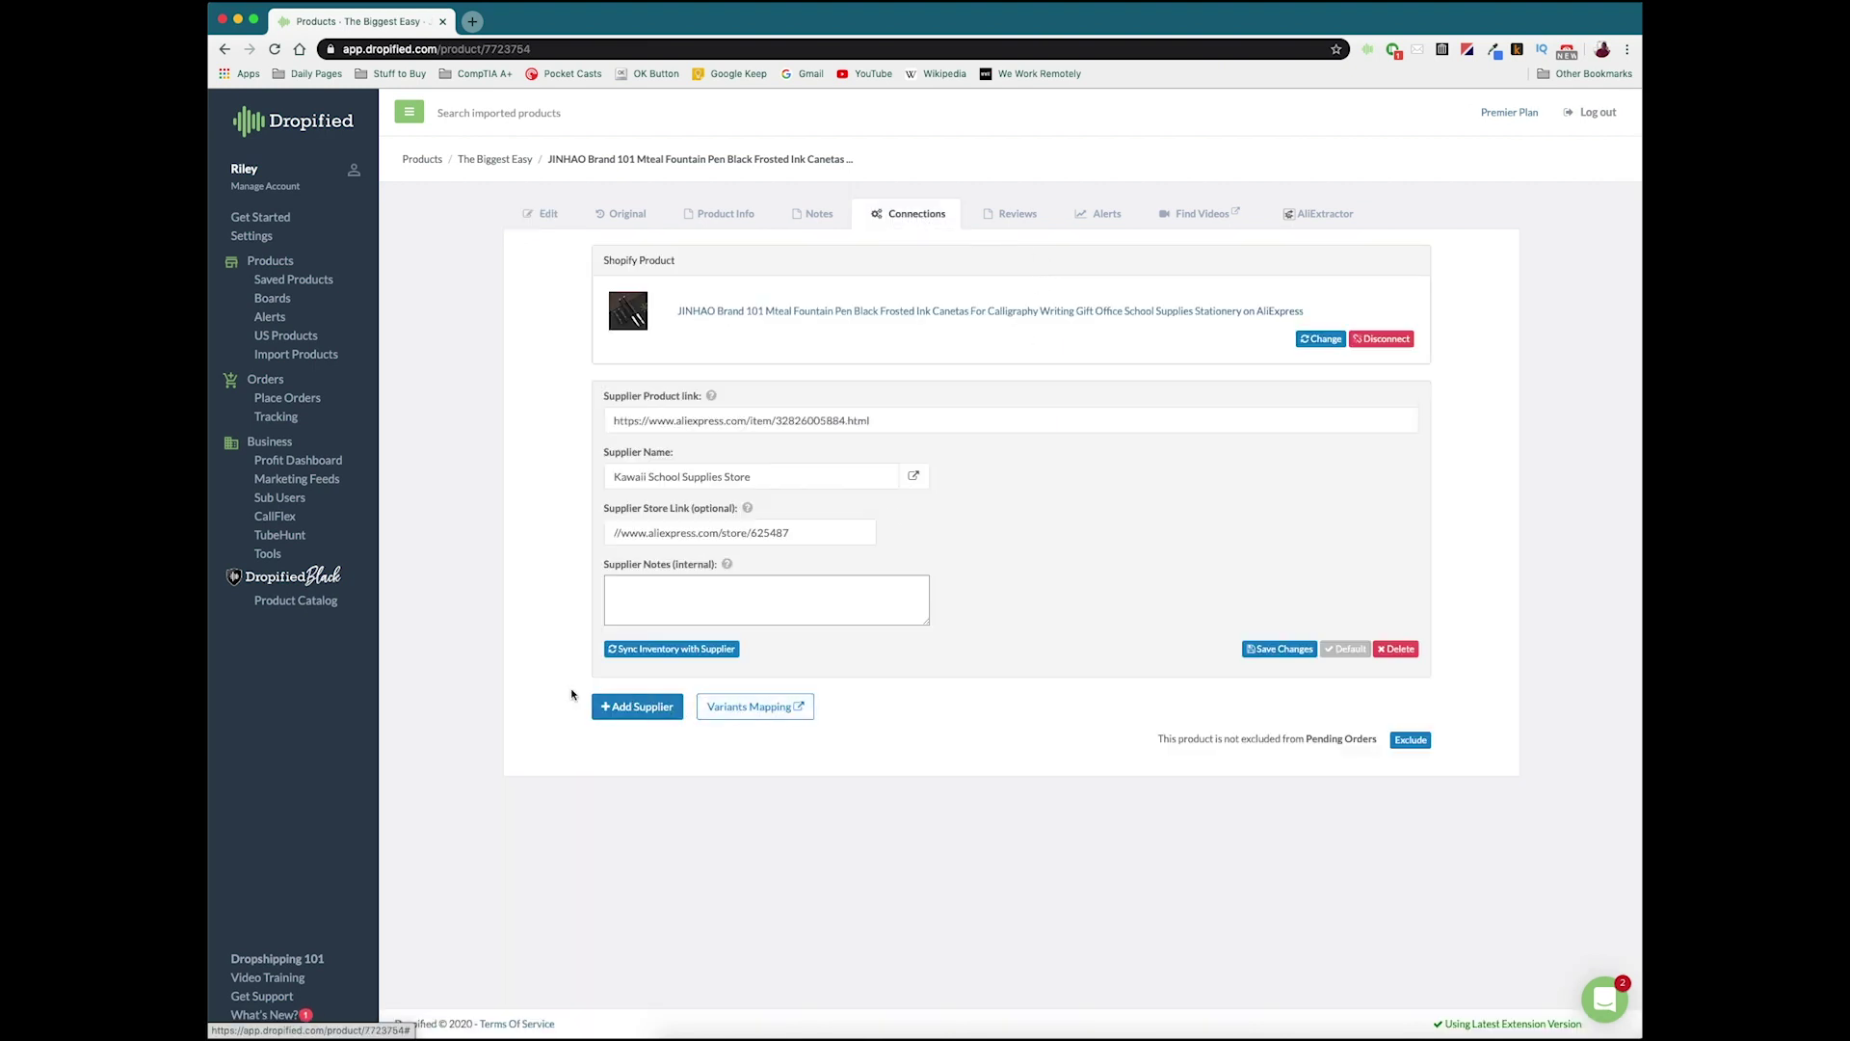
# Step: Add Literary gifts Store as a second supplier by pasting its AliExpress product link, then save
pyautogui.click(622, 709)
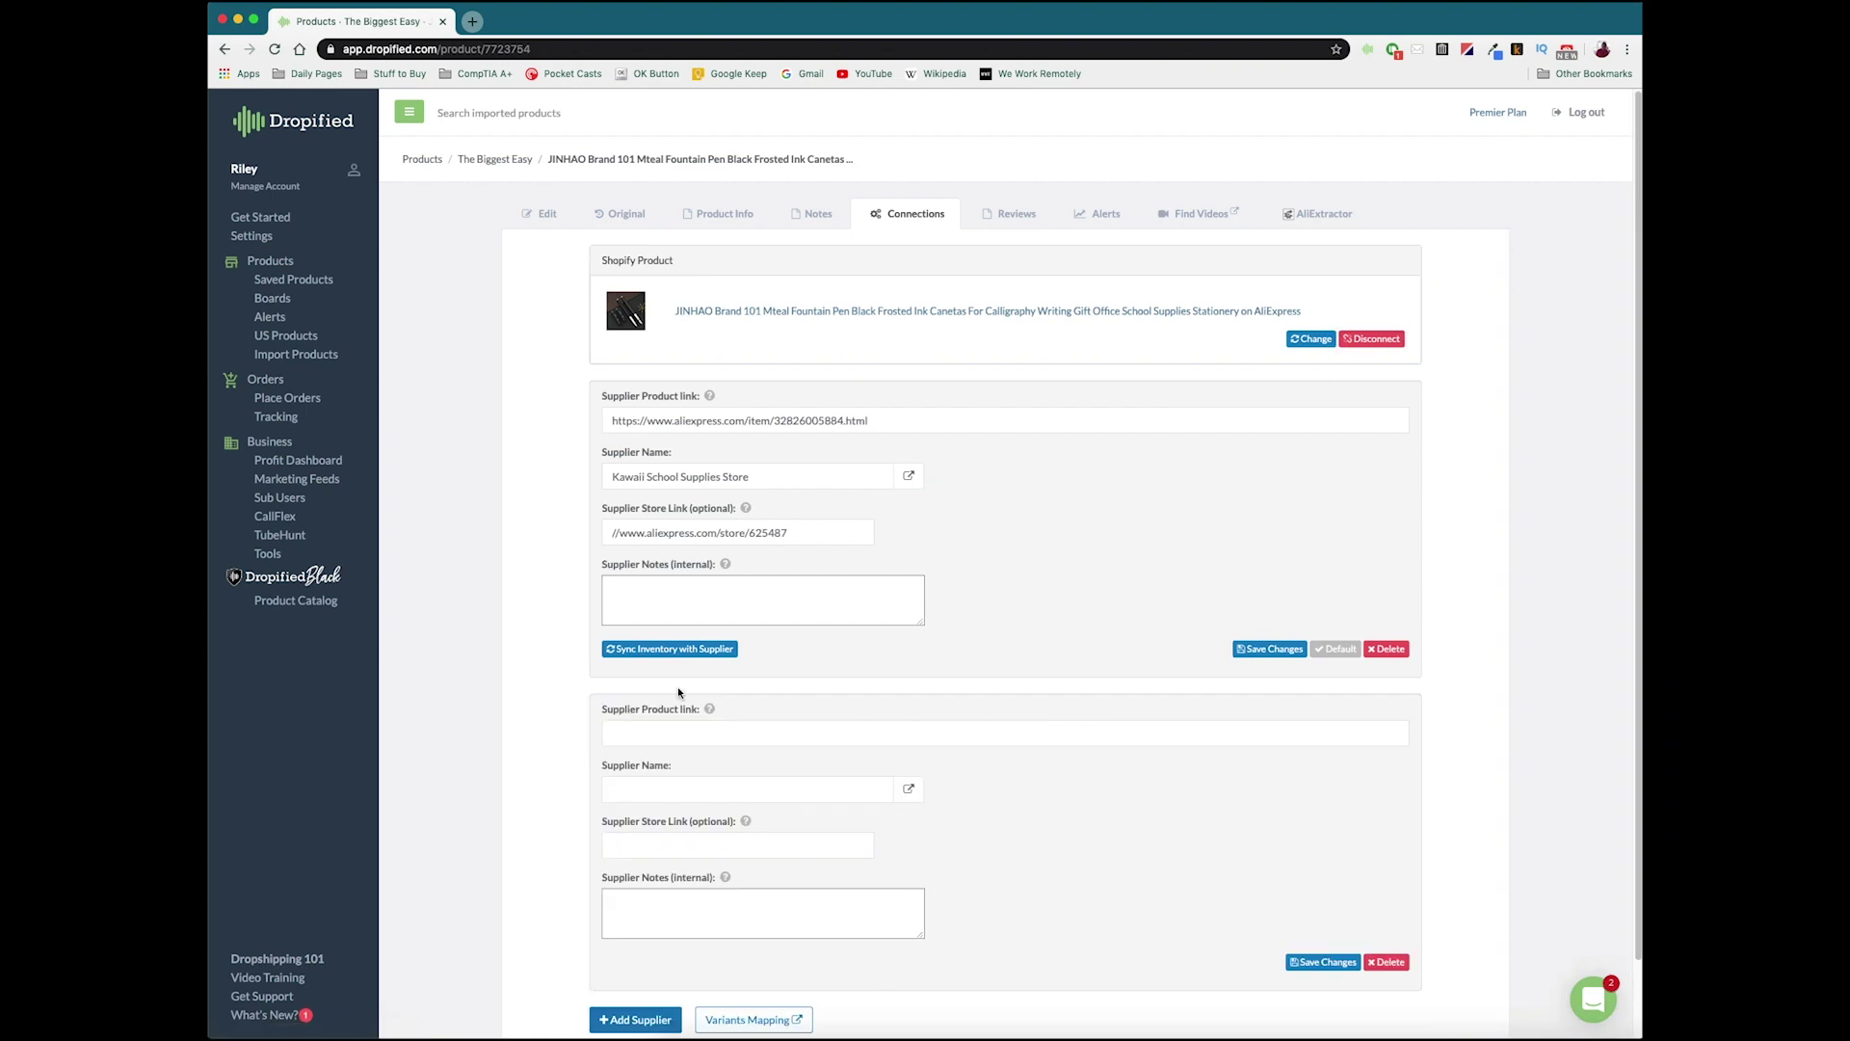
pyautogui.scroll(-1, 665, 690)
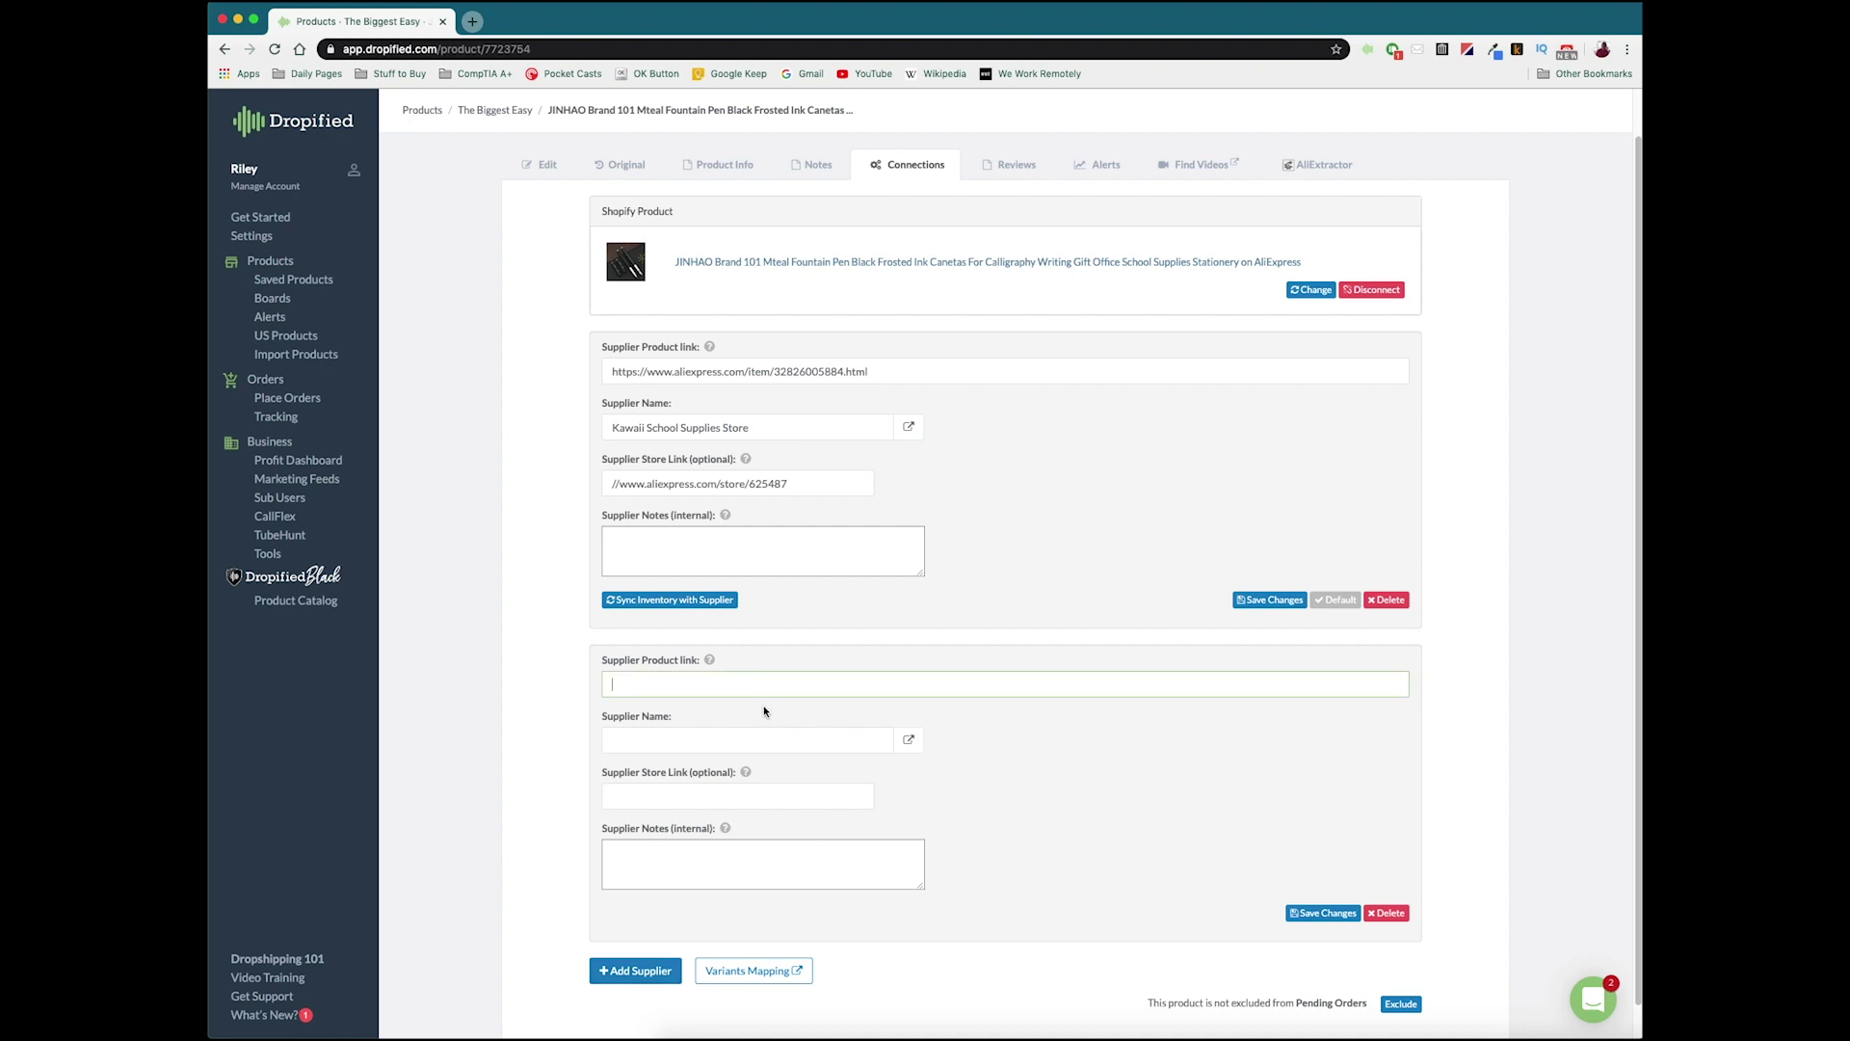
pyautogui.press('super+v')
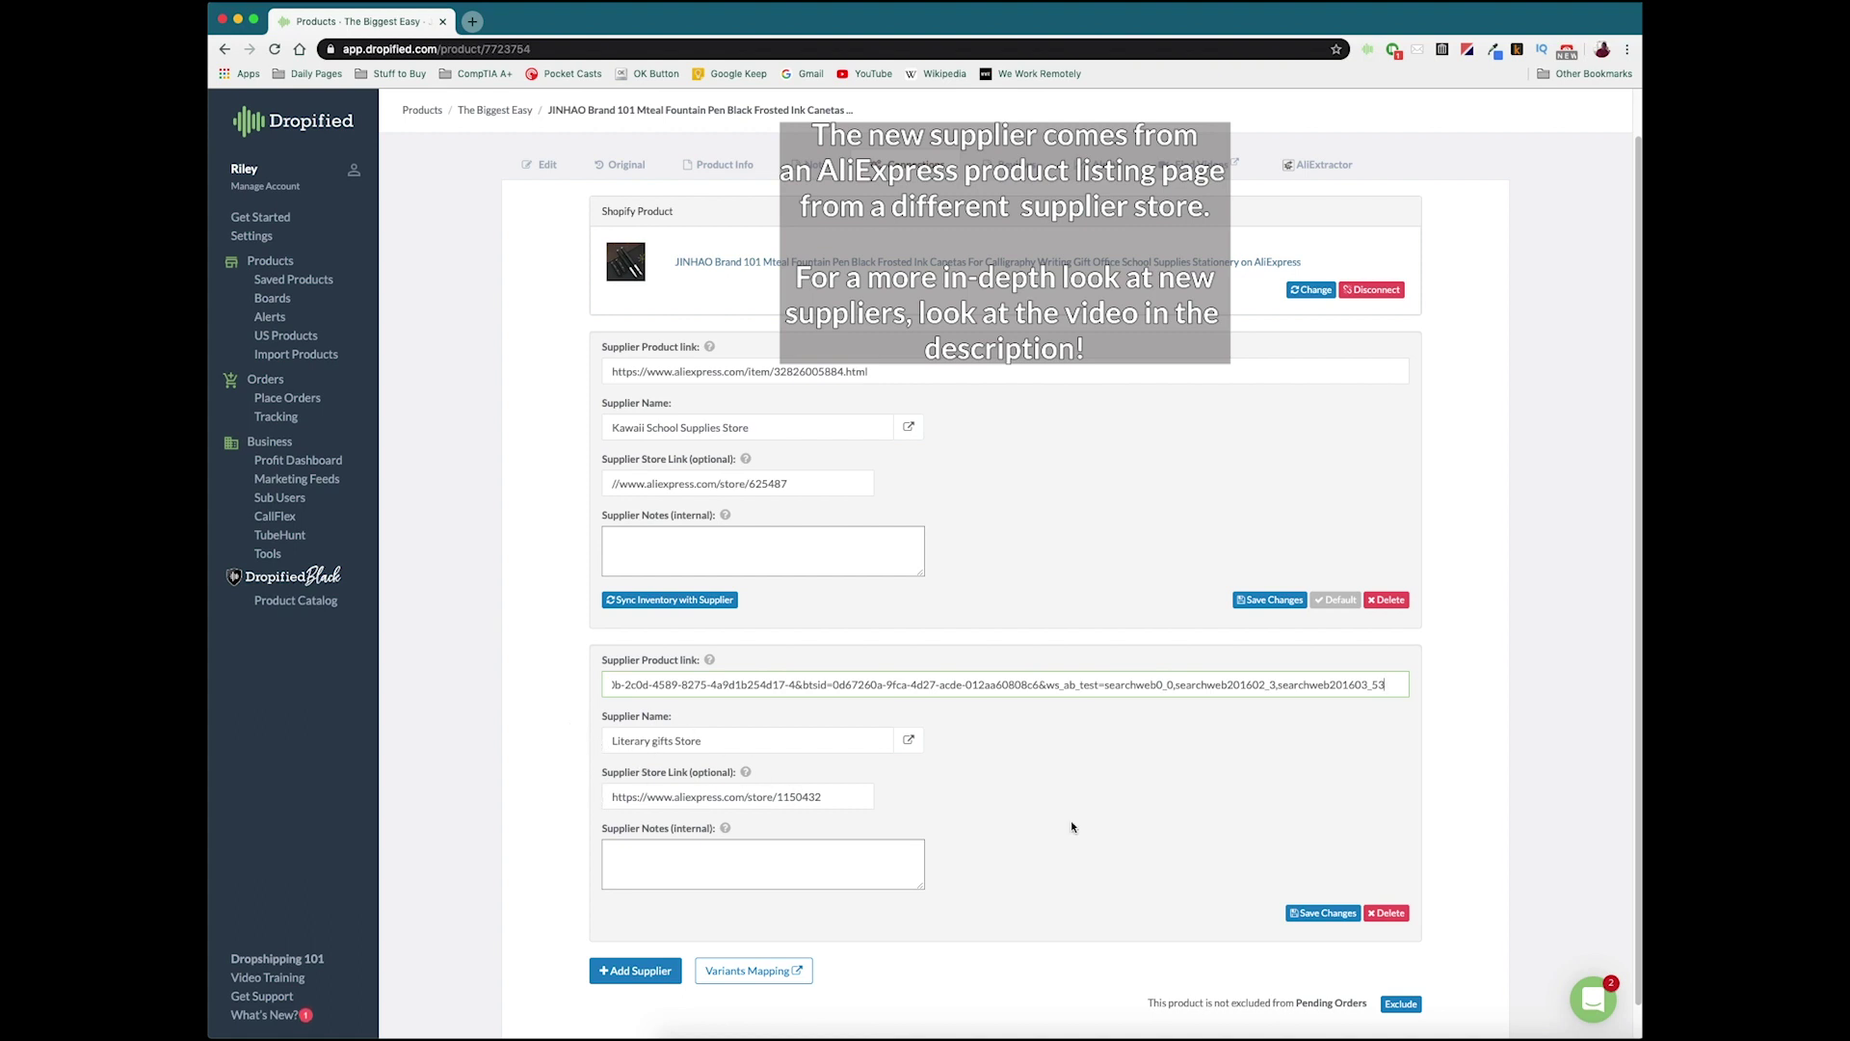
pyautogui.click(1322, 913)
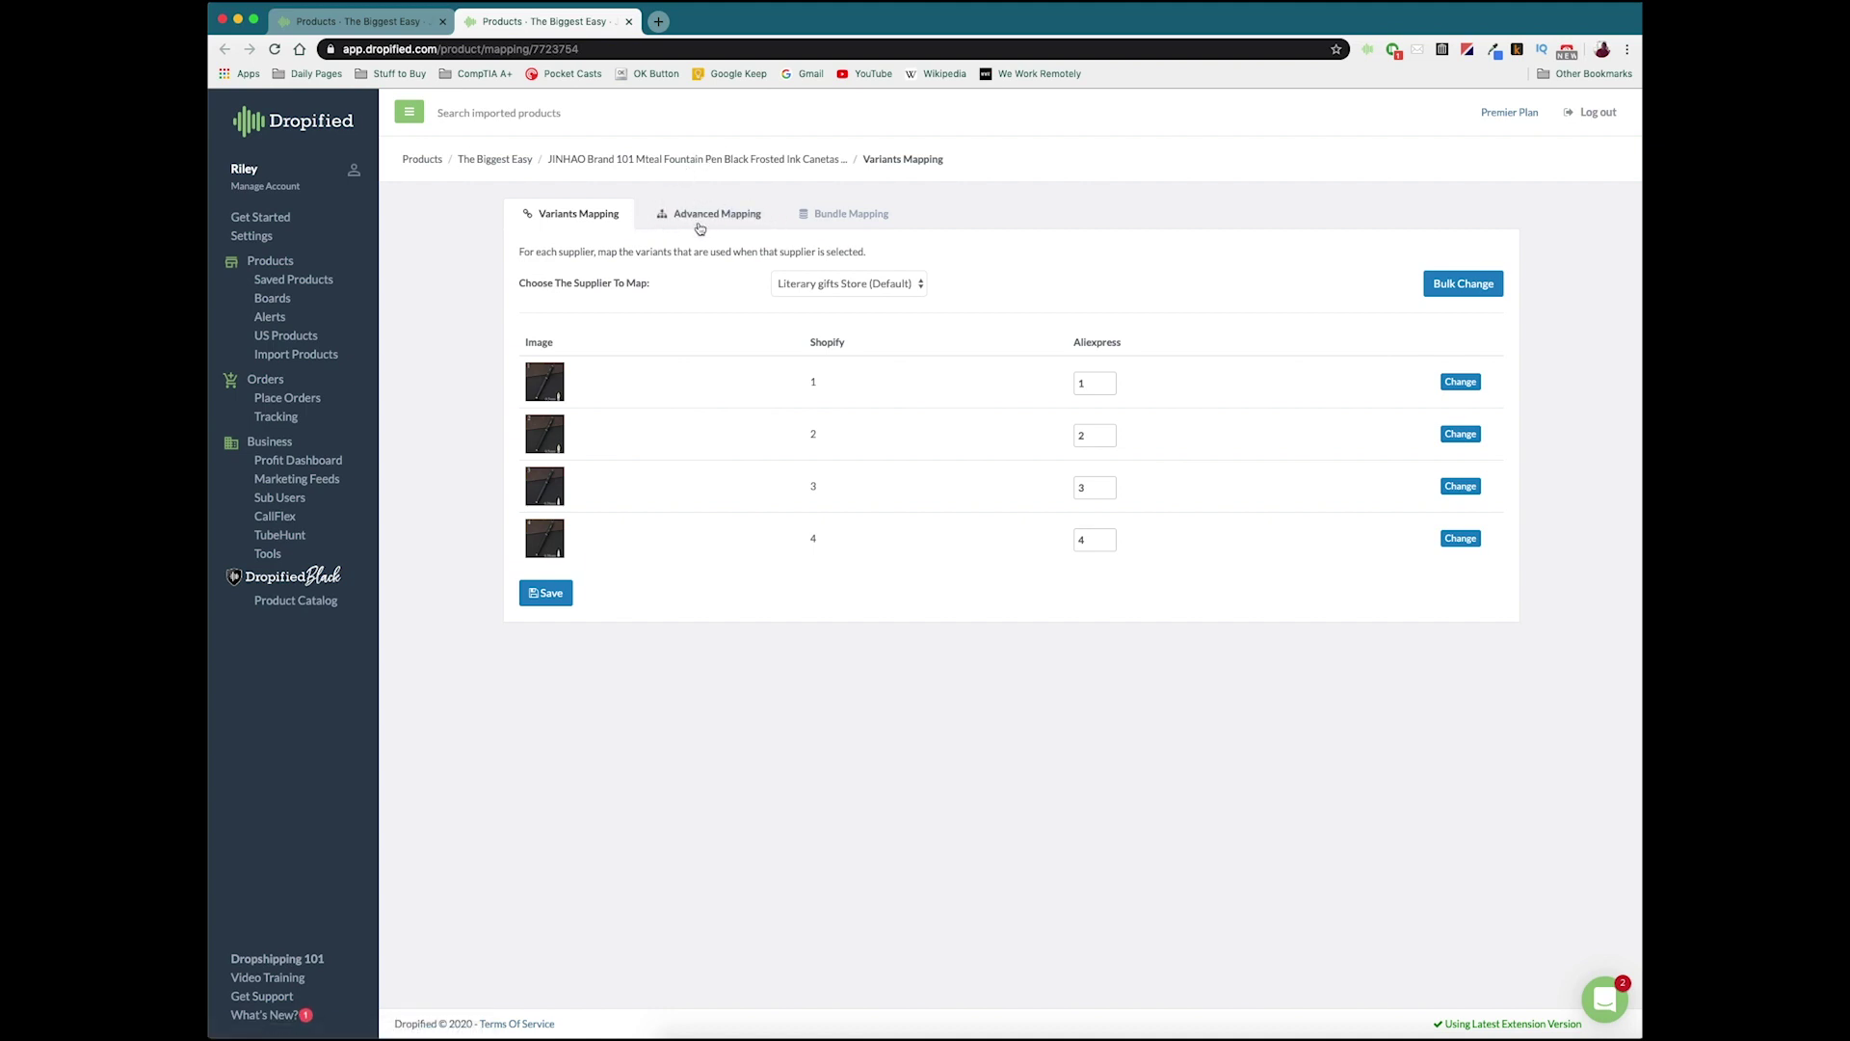
# Step: Switch to the pen's Advanced Mapping view of per-variant suppliers and shipping
pyautogui.click(747, 215)
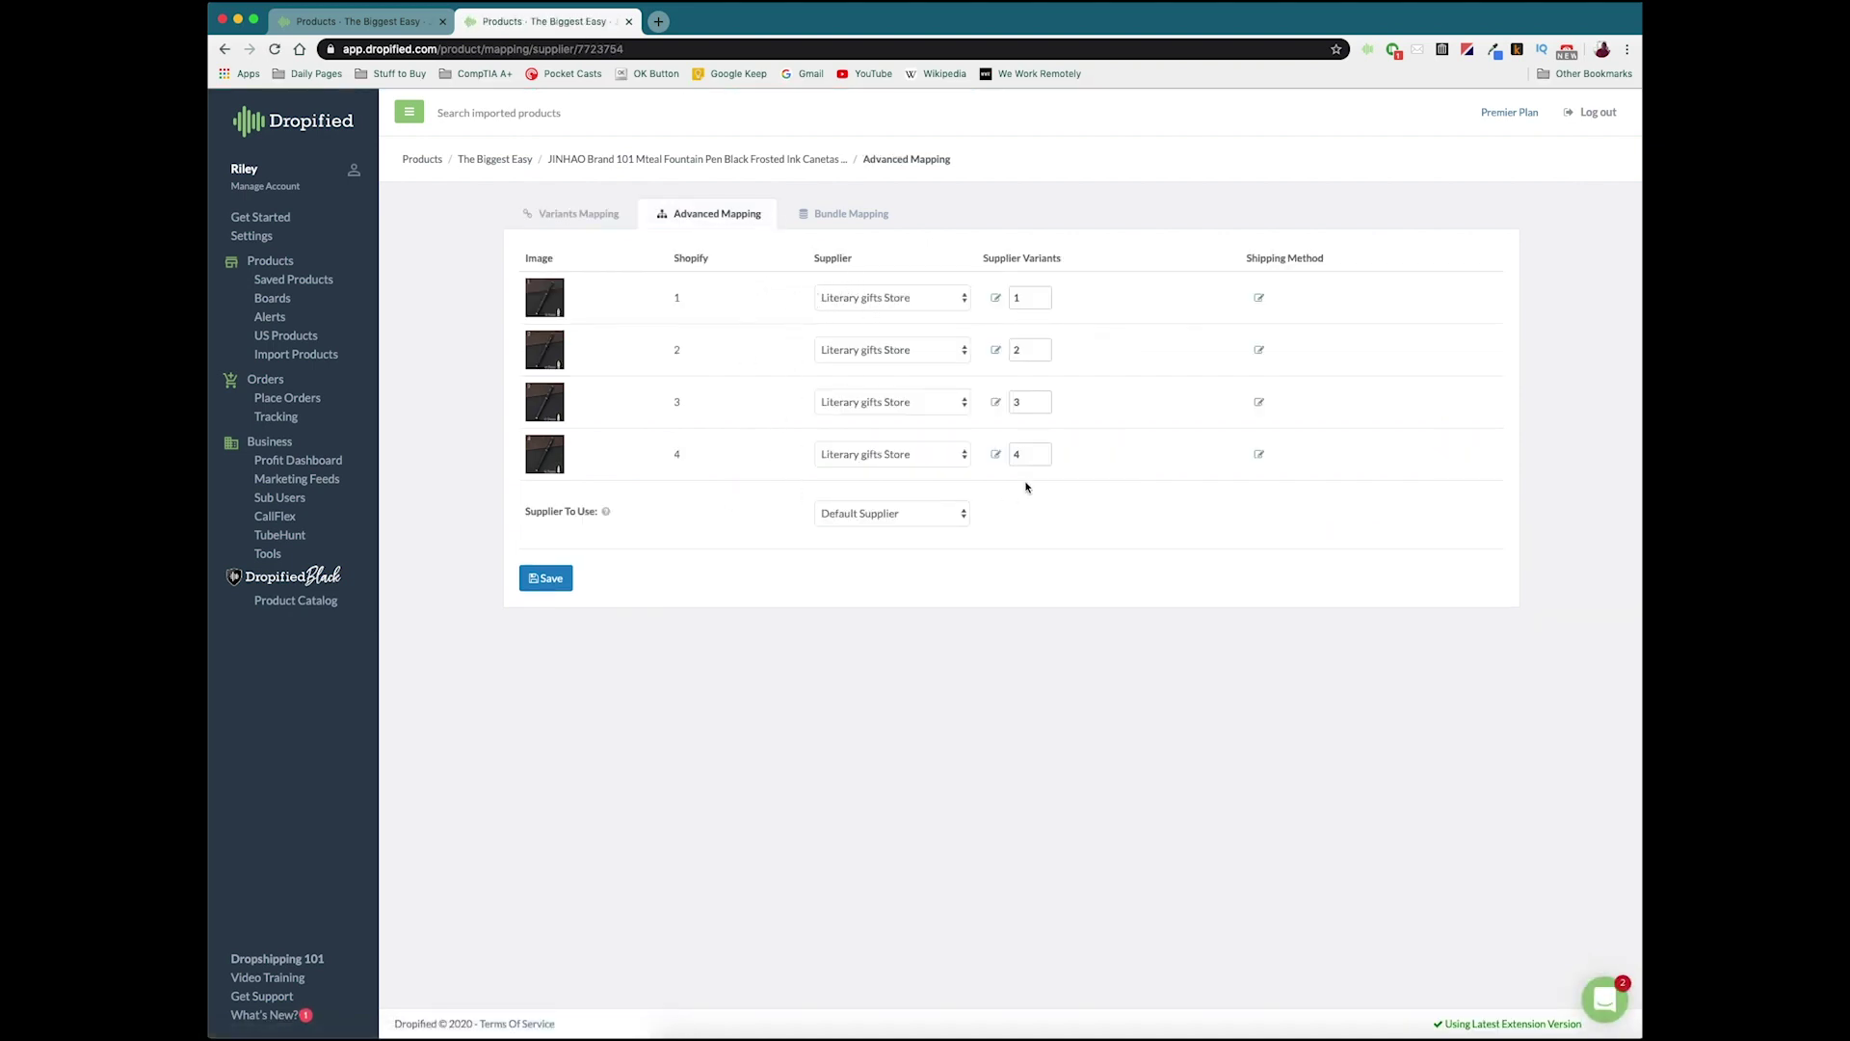
# Step: Set Supplier To Use to Kawaii School Supplies Store for the pen's variants
pyautogui.click(905, 300)
pyautogui.click(759, 318)
pyautogui.click(891, 513)
pyautogui.click(895, 574)
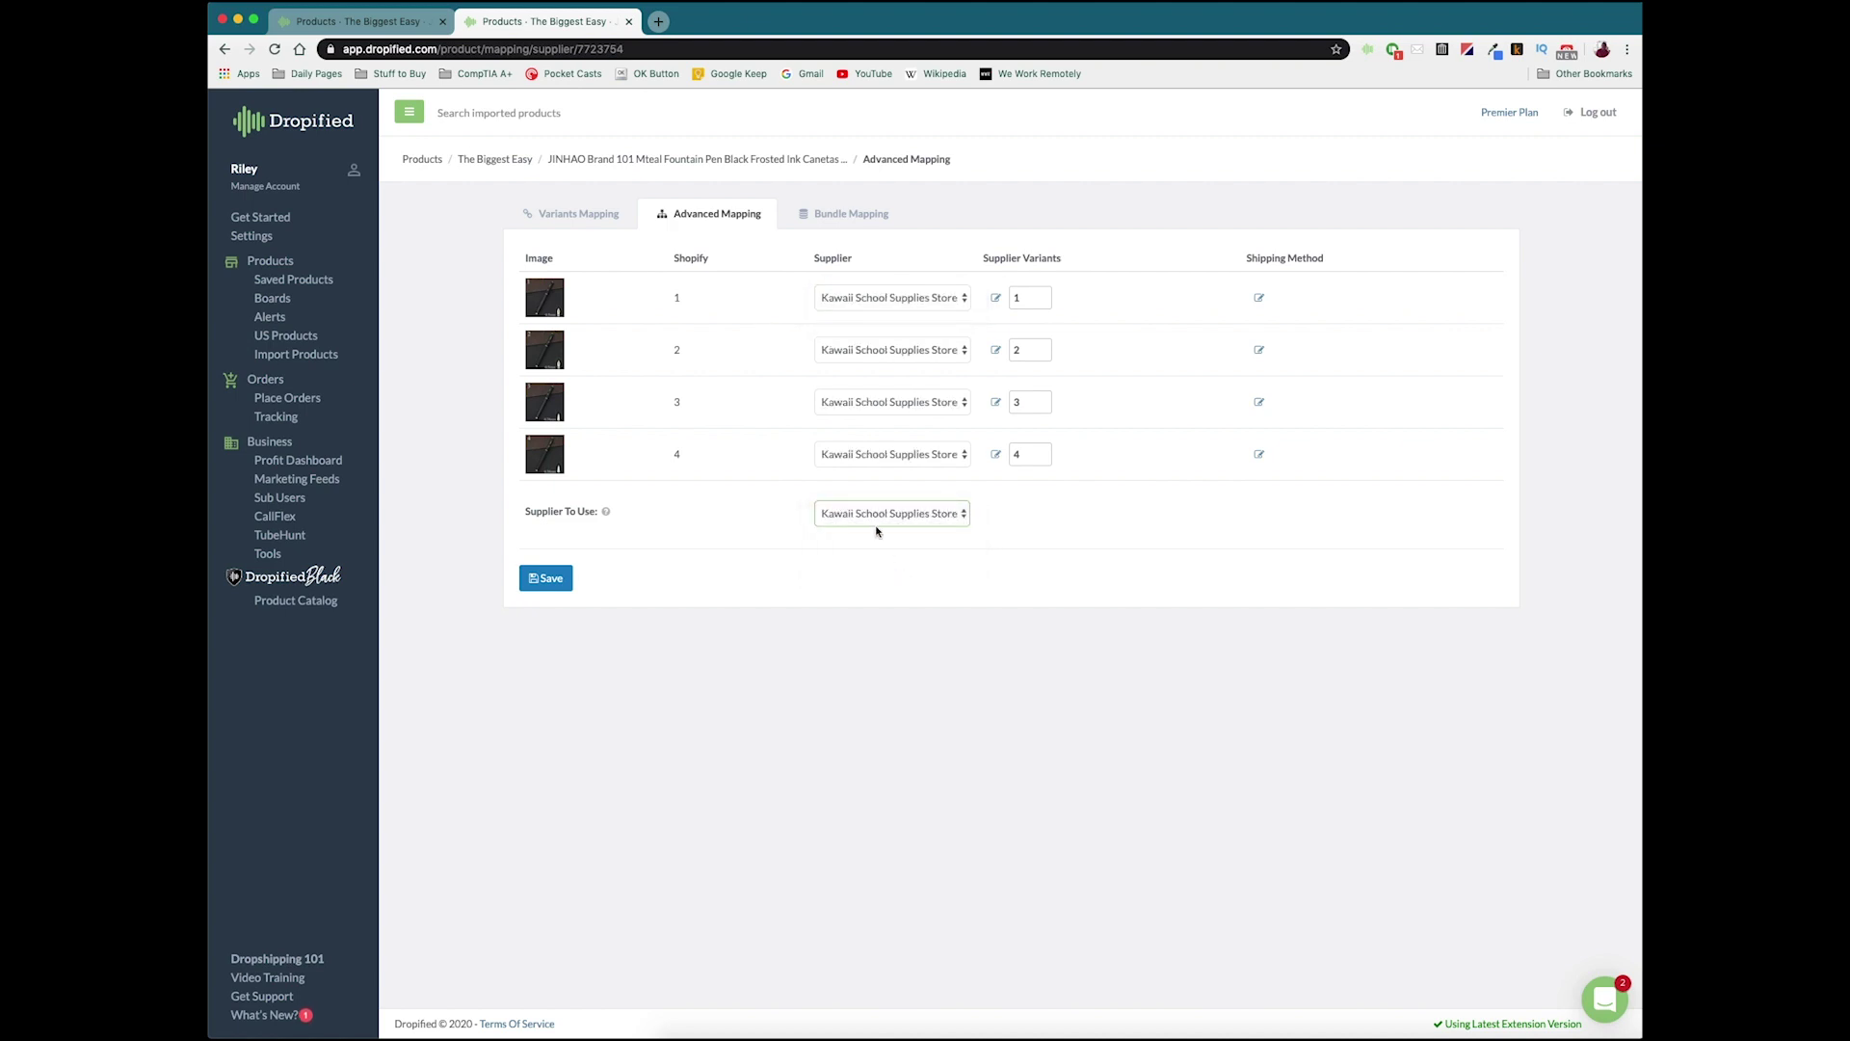
pyautogui.click(871, 513)
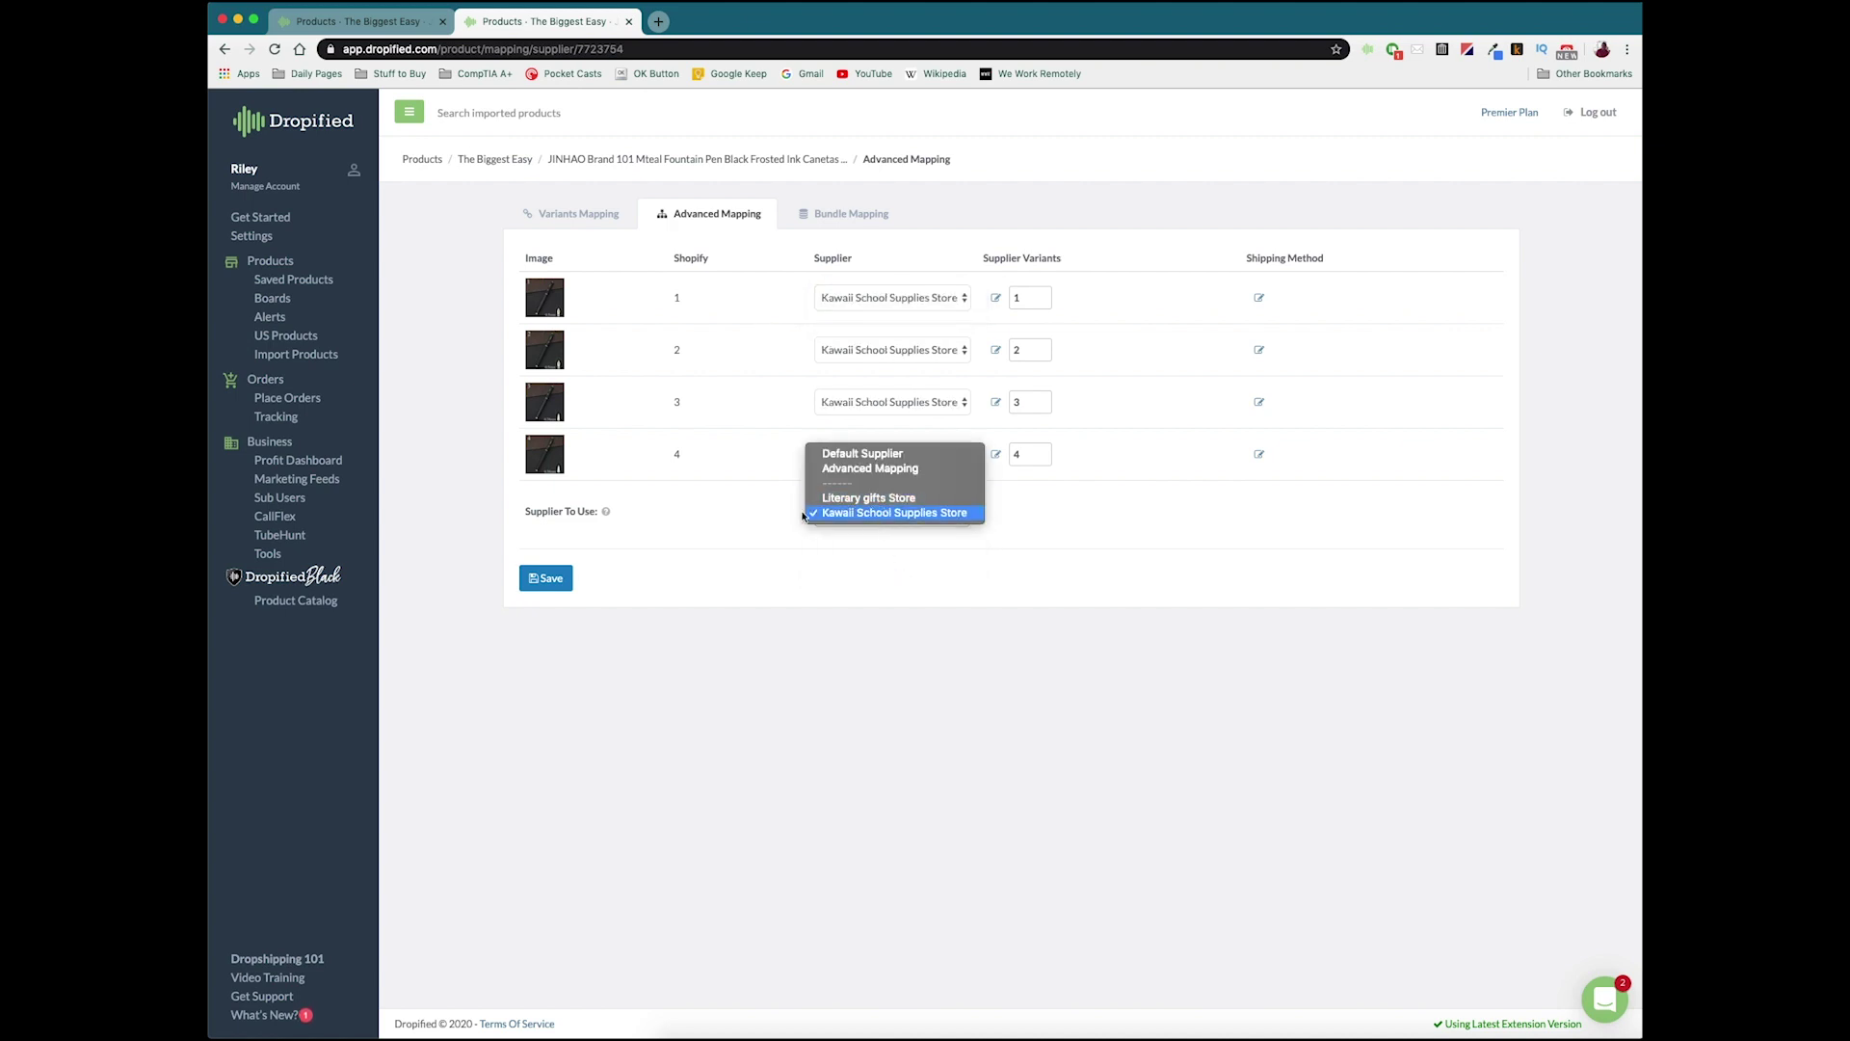
pyautogui.click(894, 513)
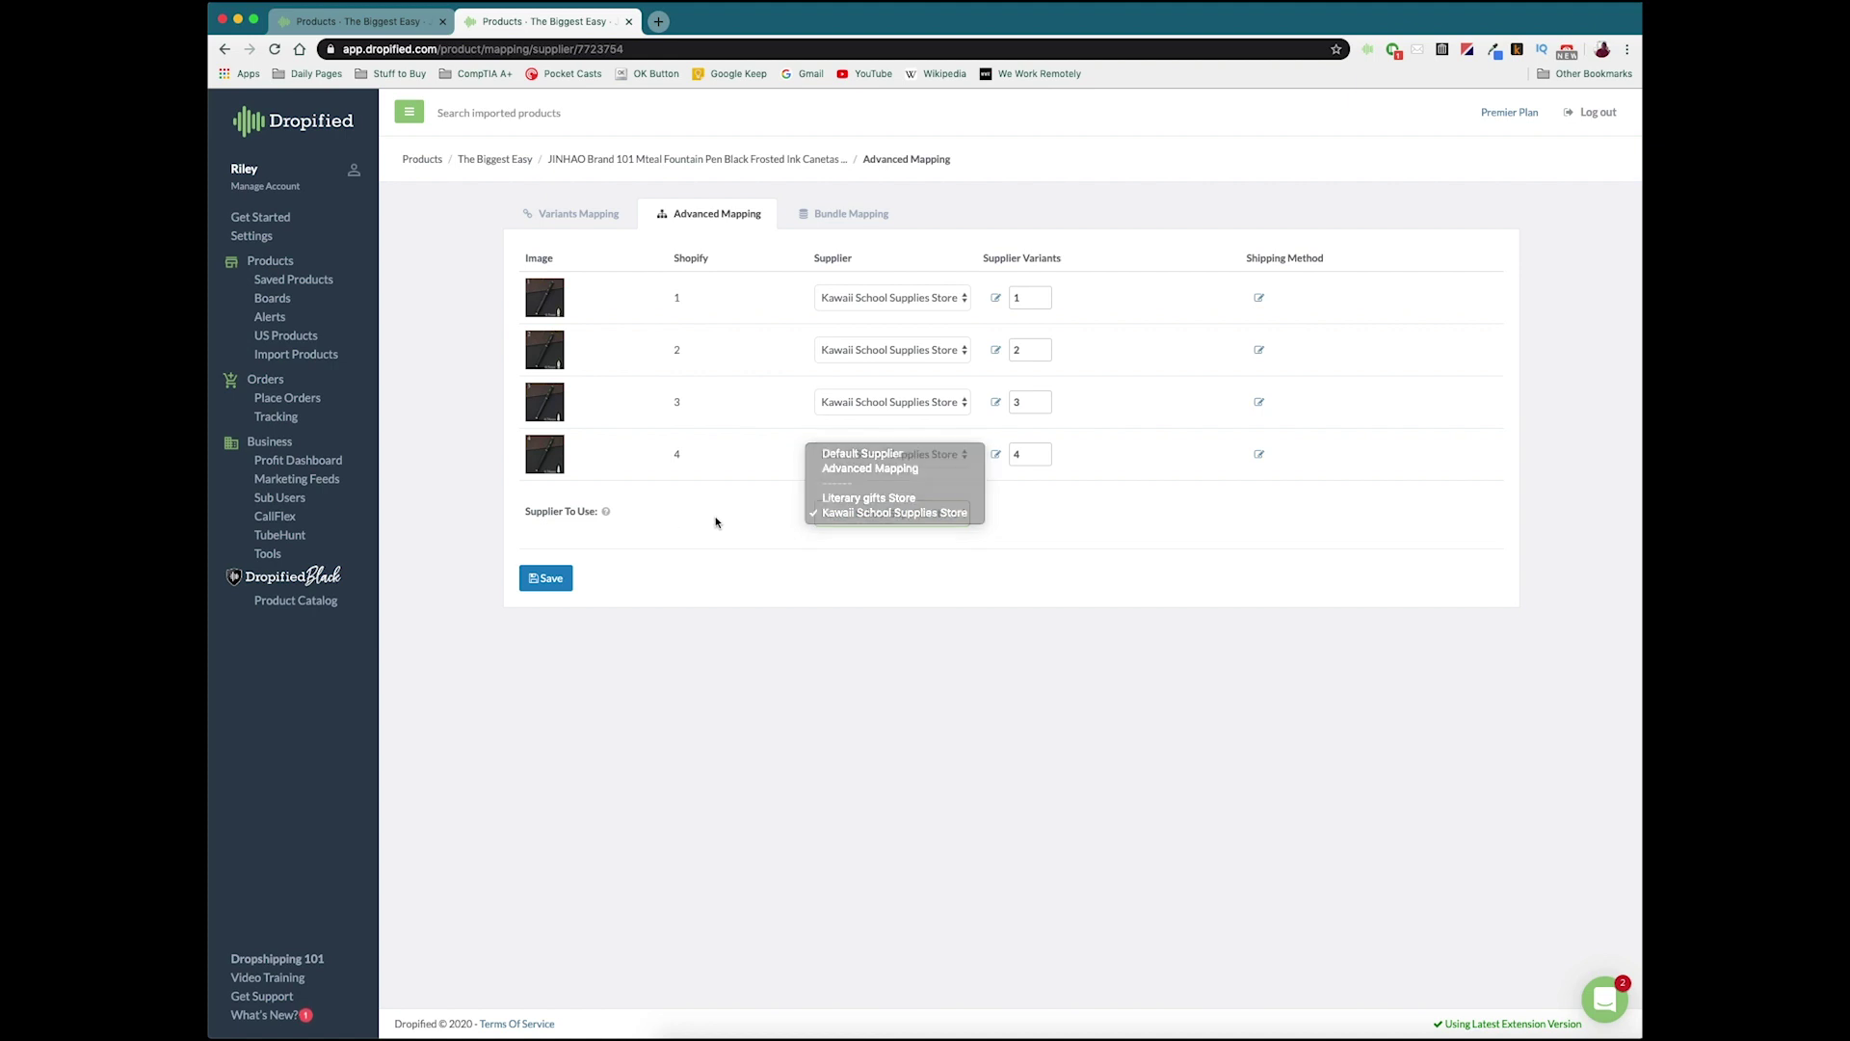
# Step: Assign variants 1 and 3 to Literary gifts Store instead
pyautogui.click(900, 301)
pyautogui.click(896, 278)
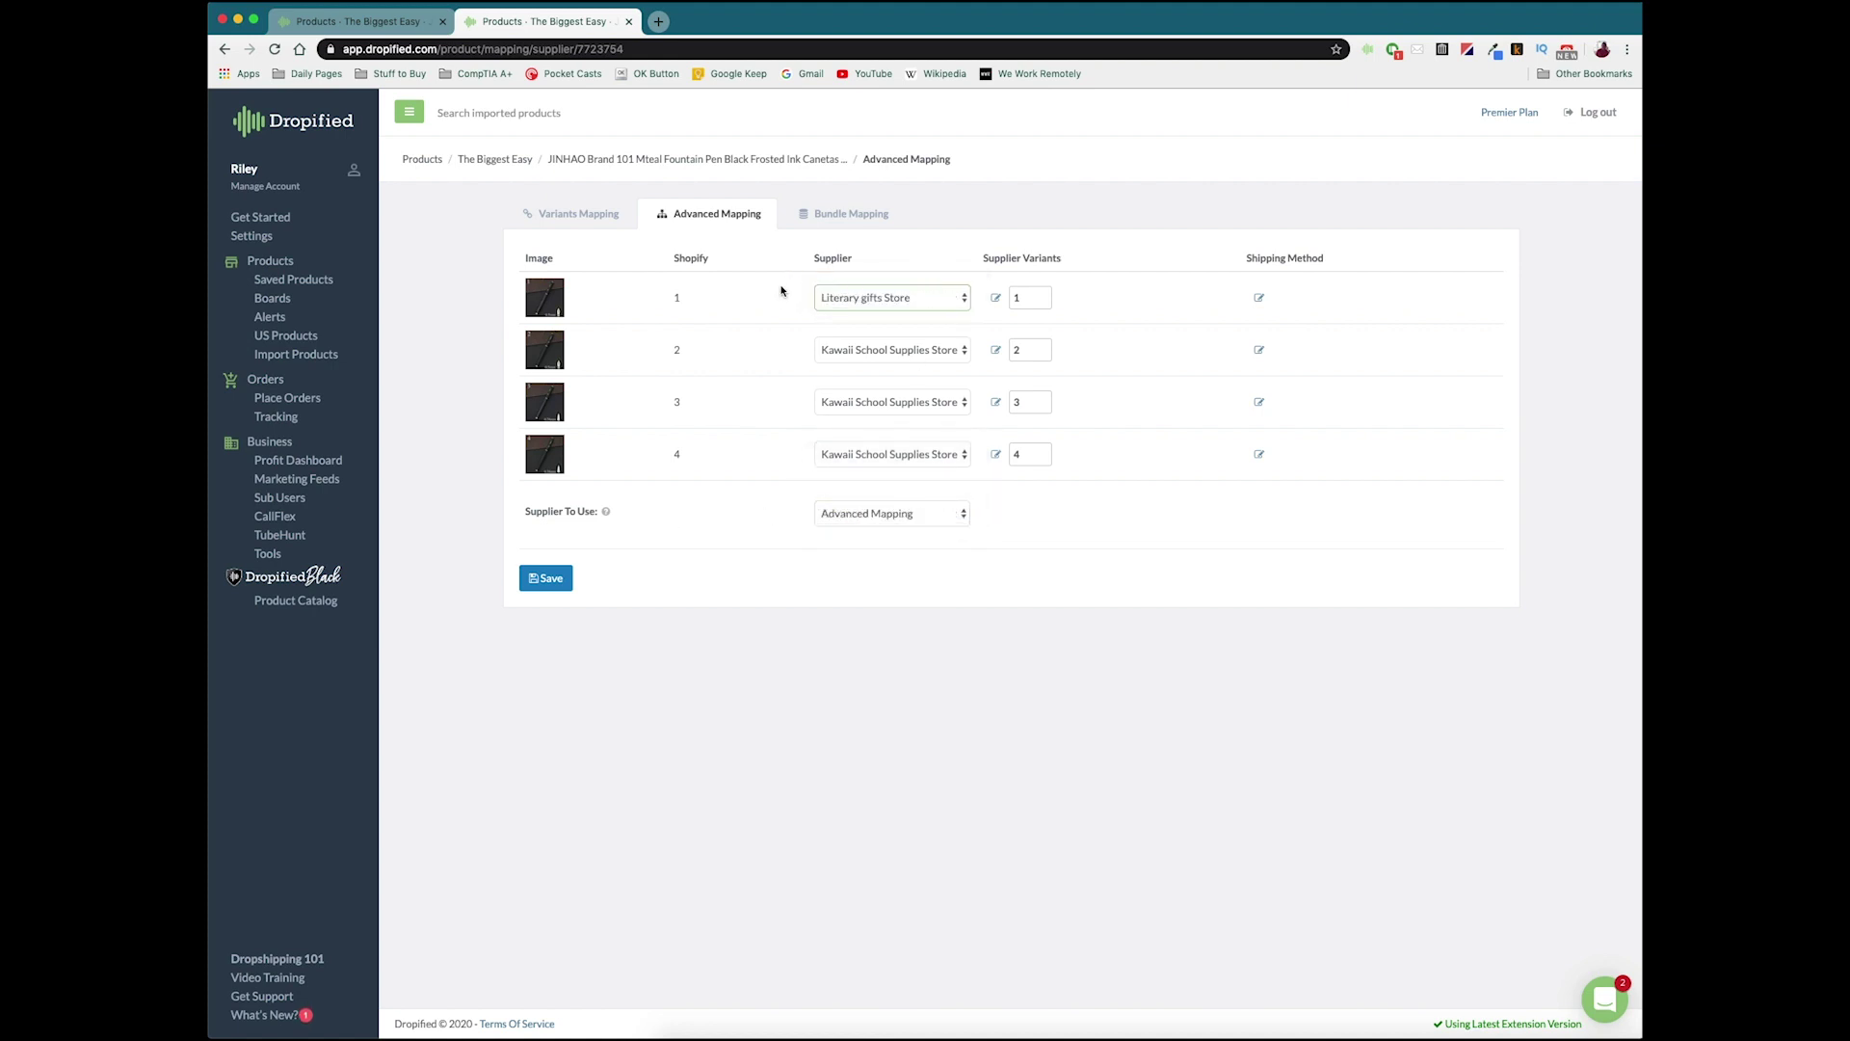
pyautogui.click(909, 402)
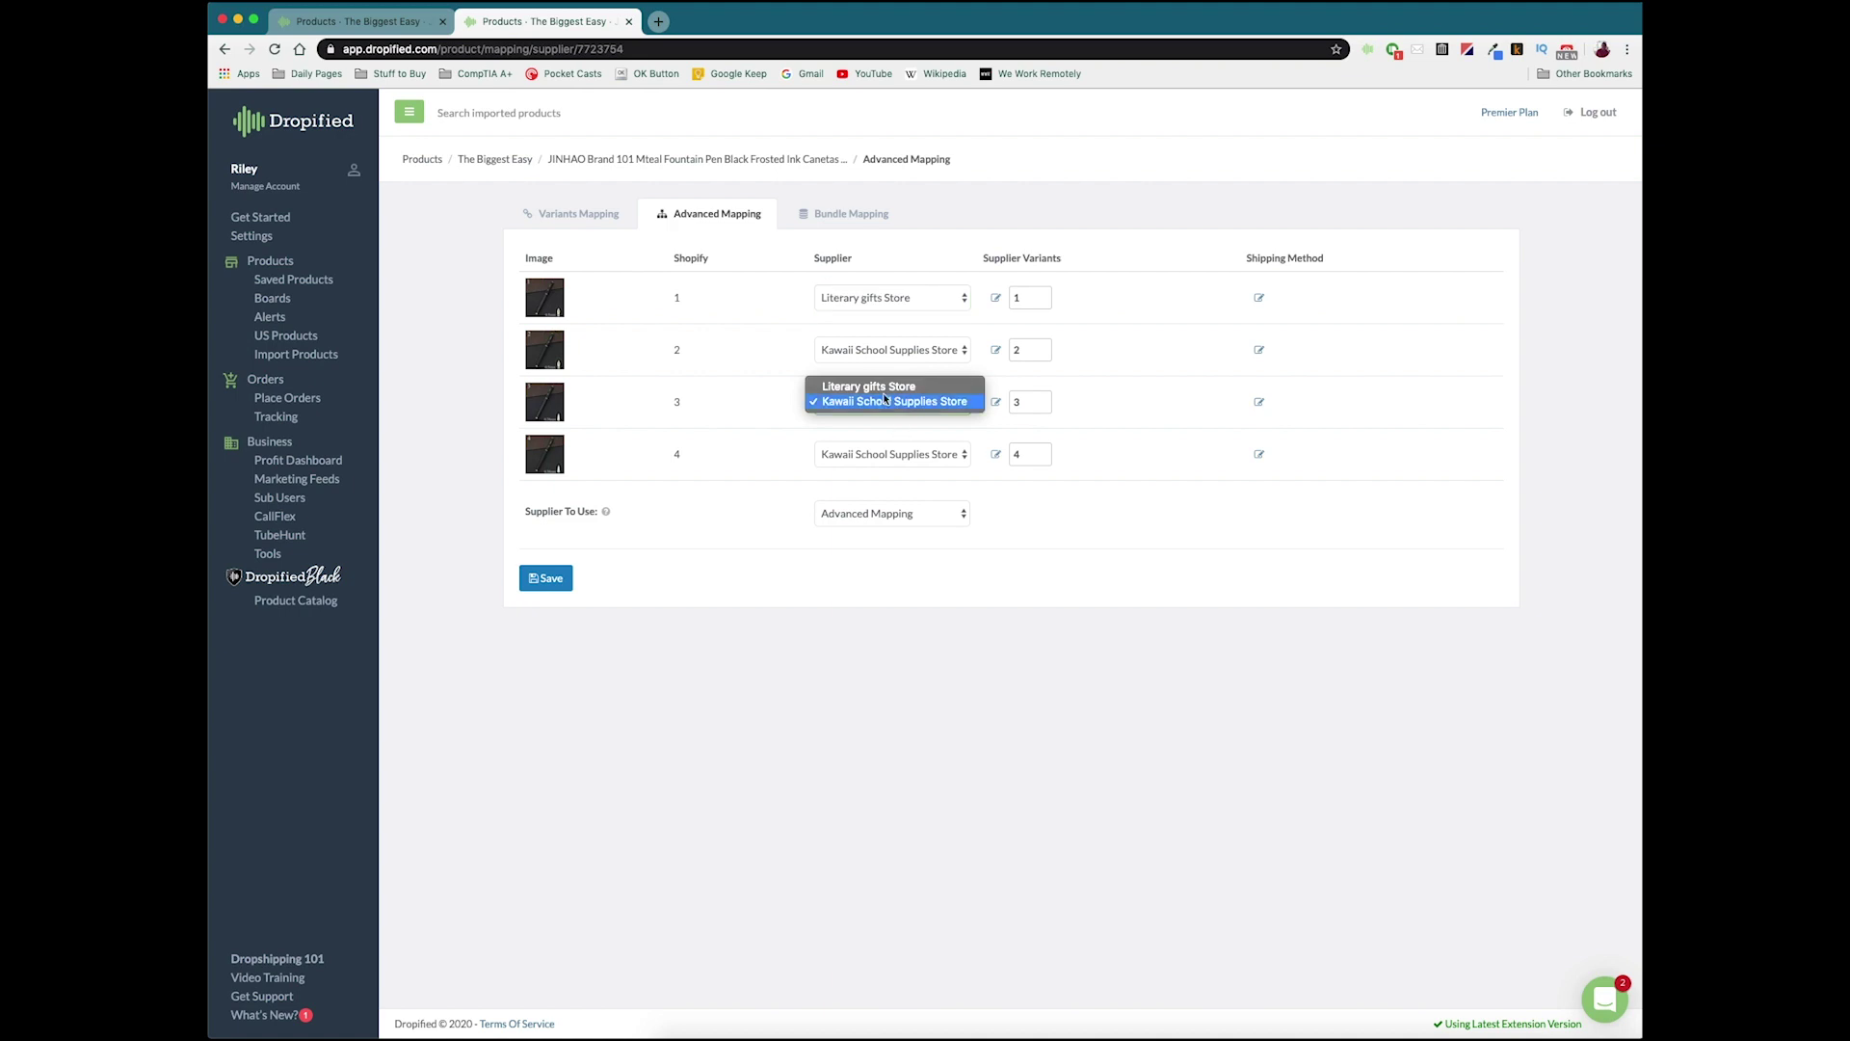
pyautogui.click(872, 386)
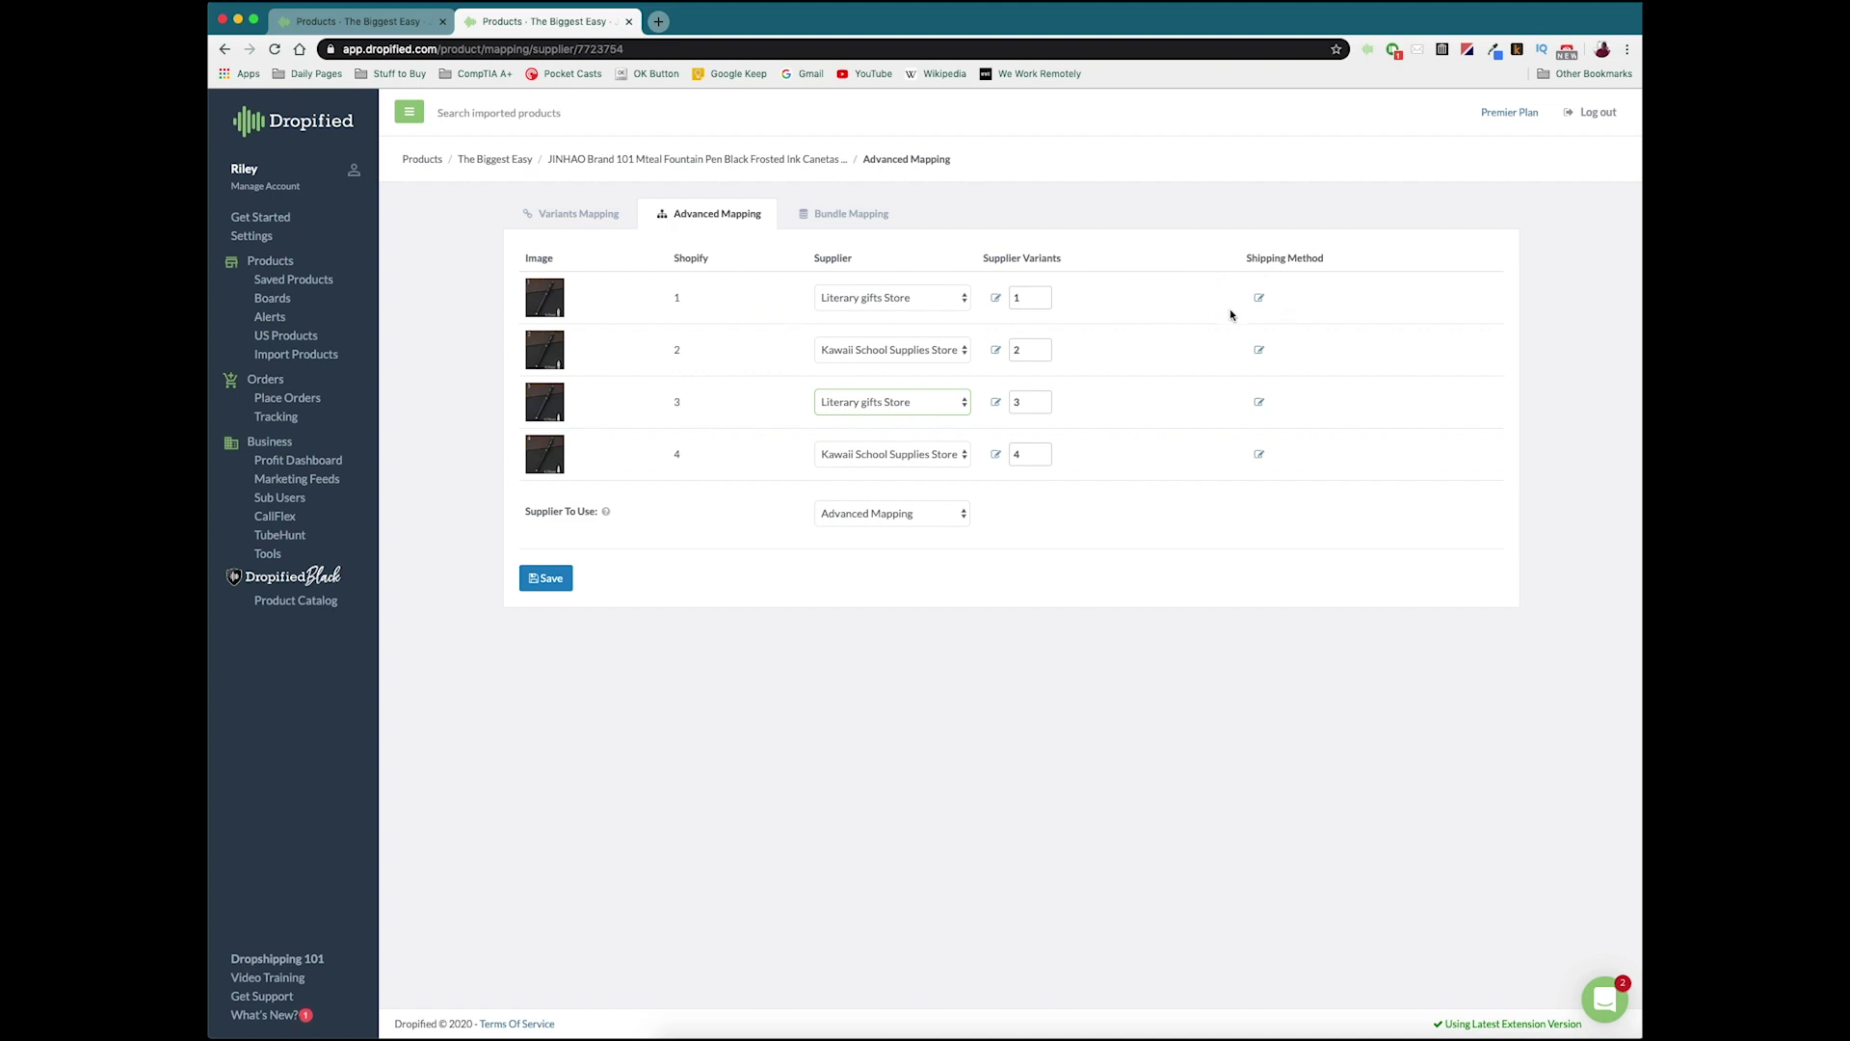
pyautogui.click(1258, 297)
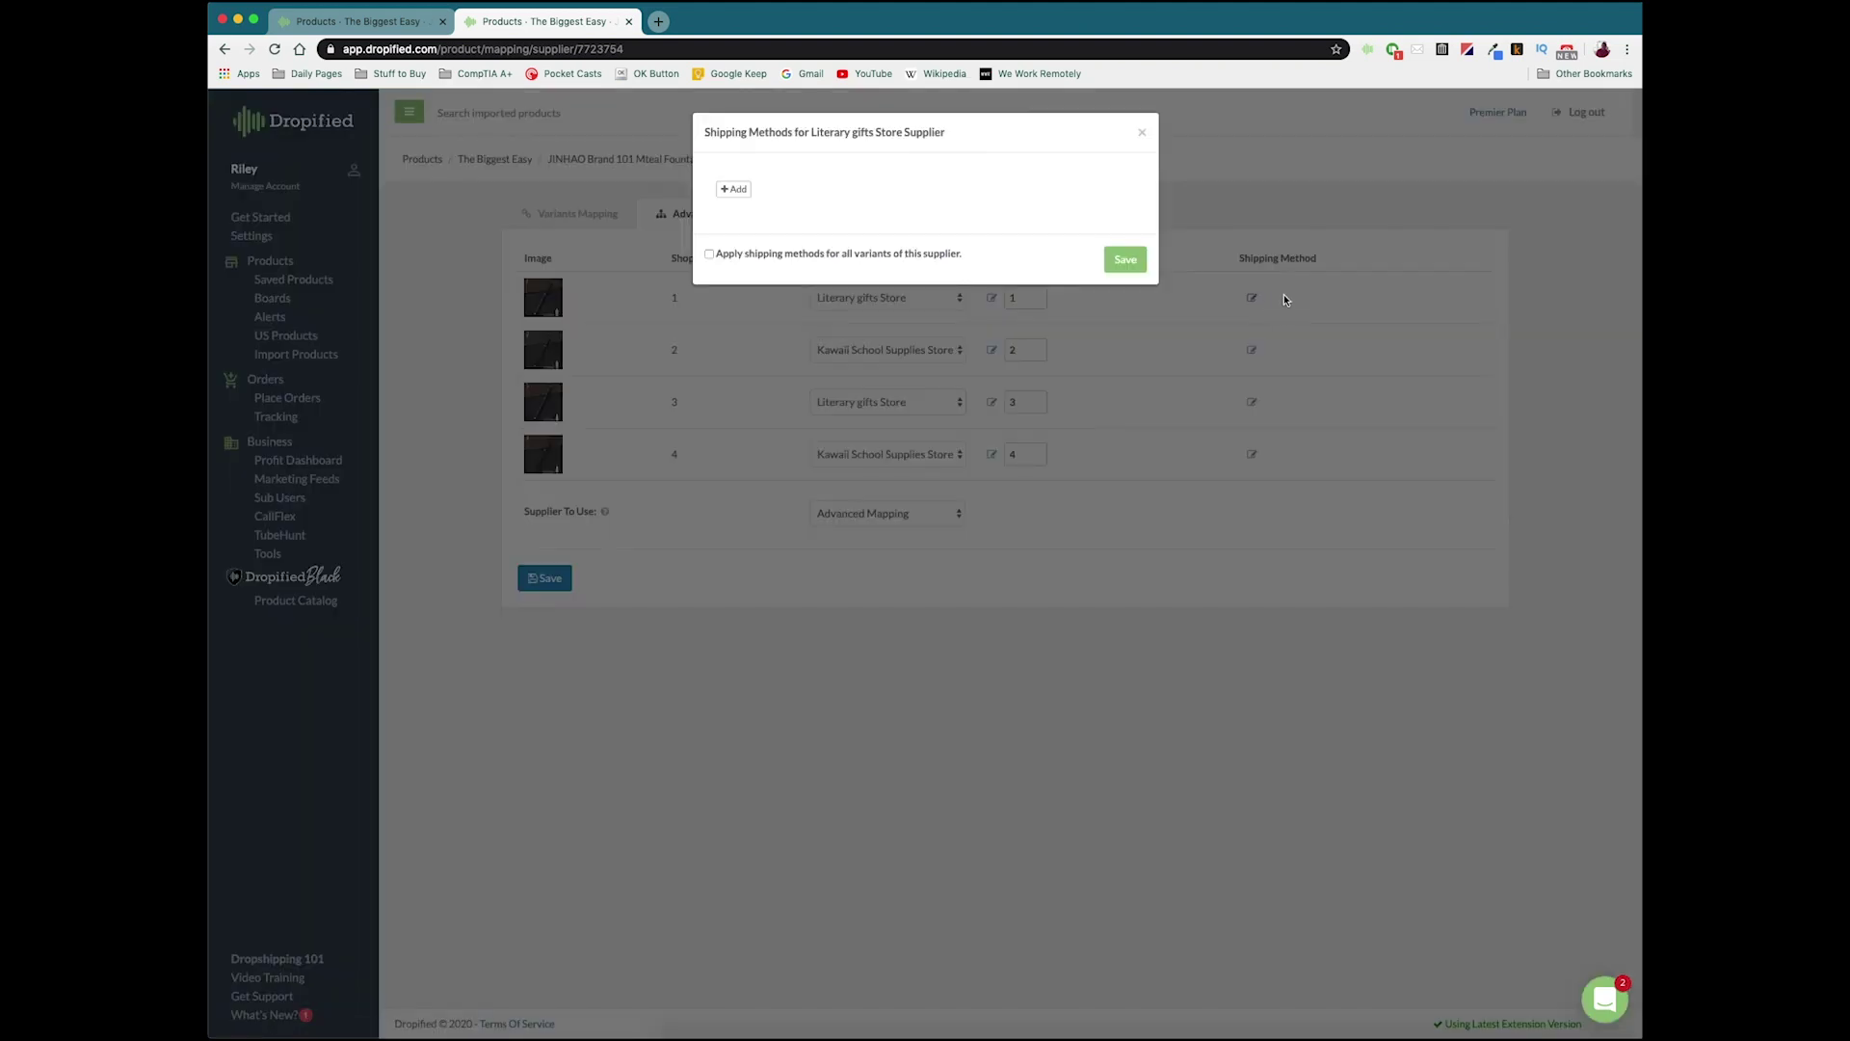
# Step: Add a United States shipping rule using Cainiao Super Economy Global
pyautogui.click(734, 190)
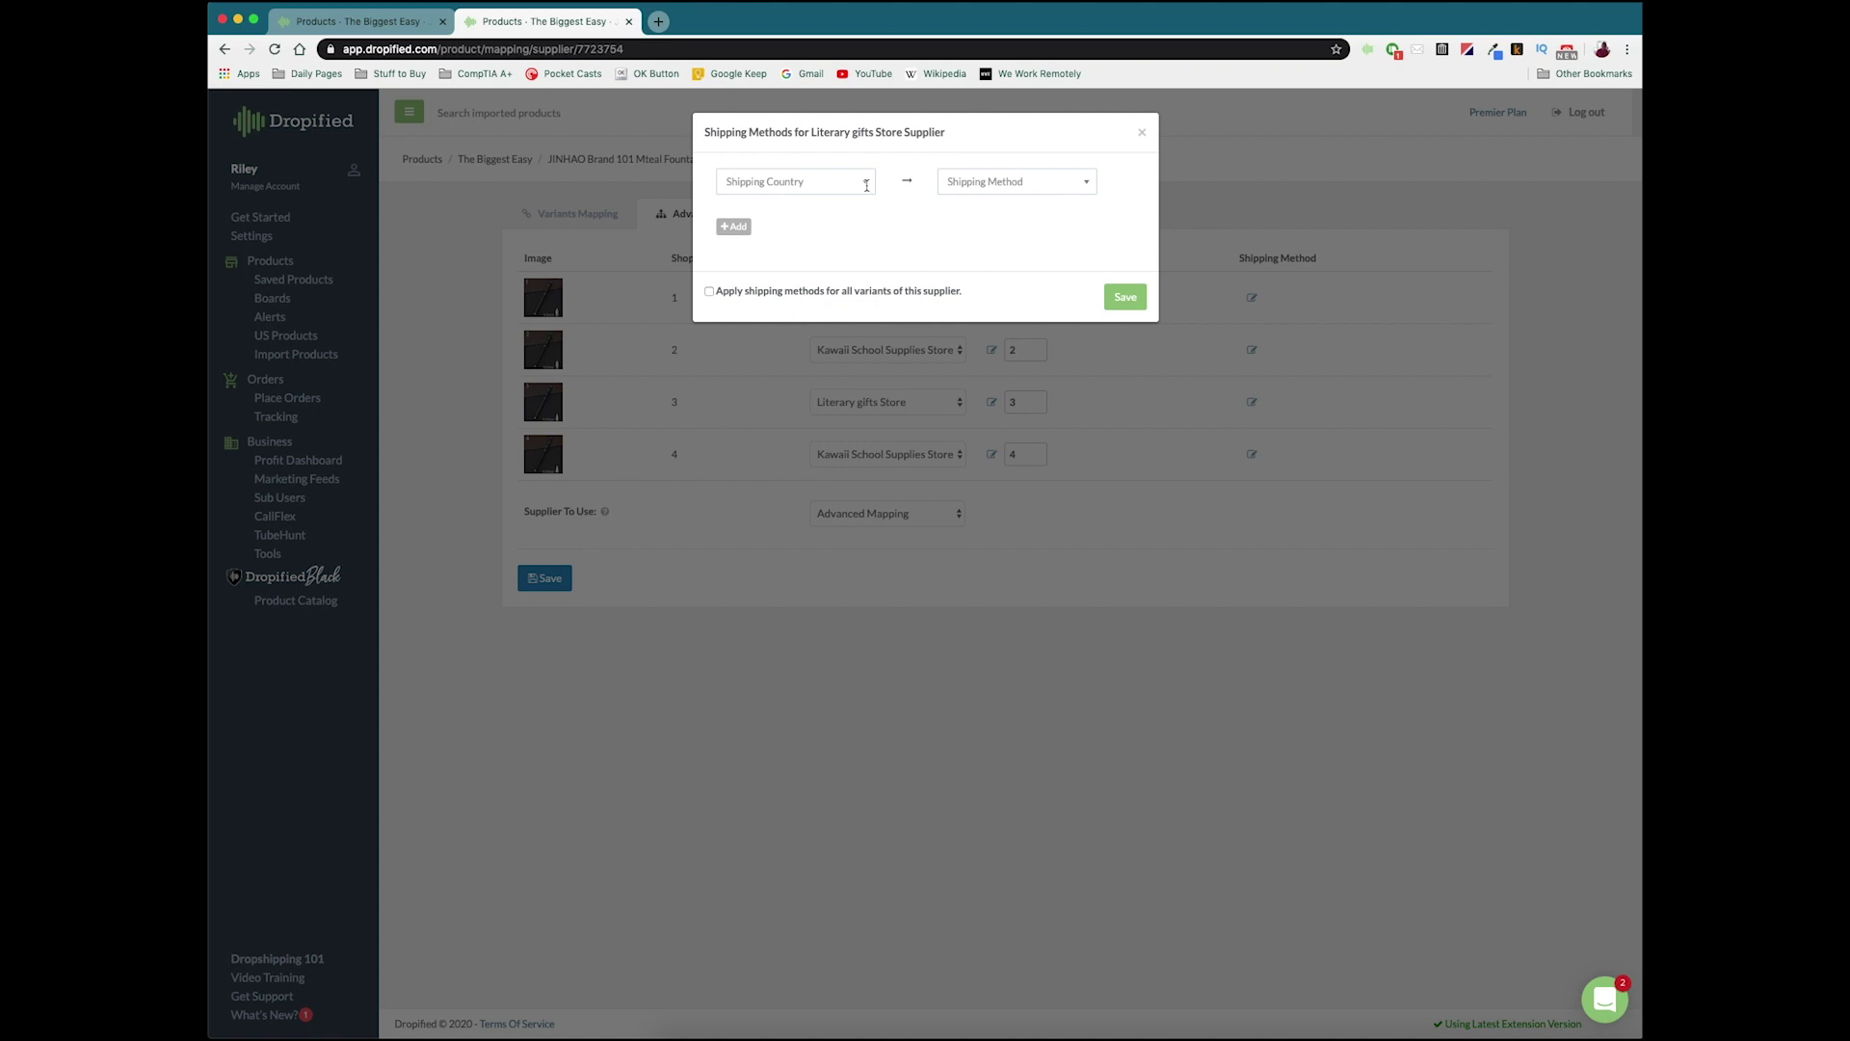
pyautogui.click(866, 182)
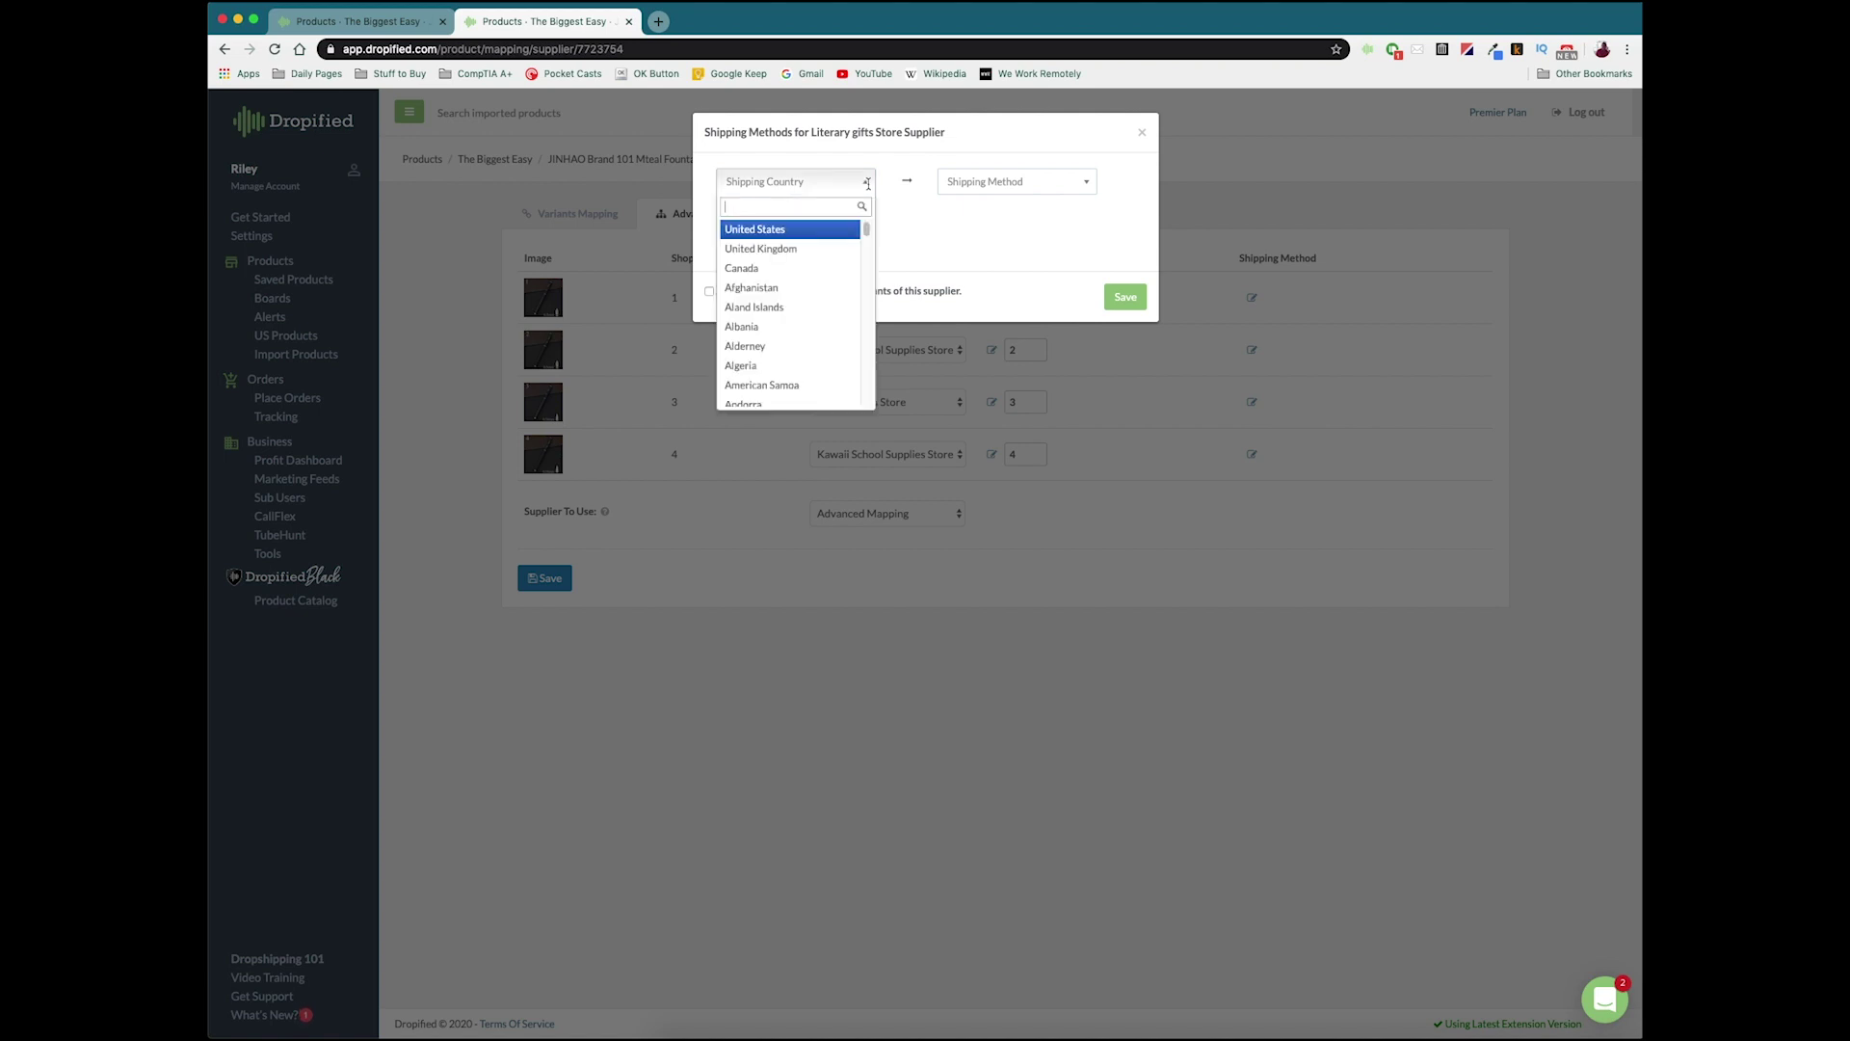
pyautogui.click(780, 231)
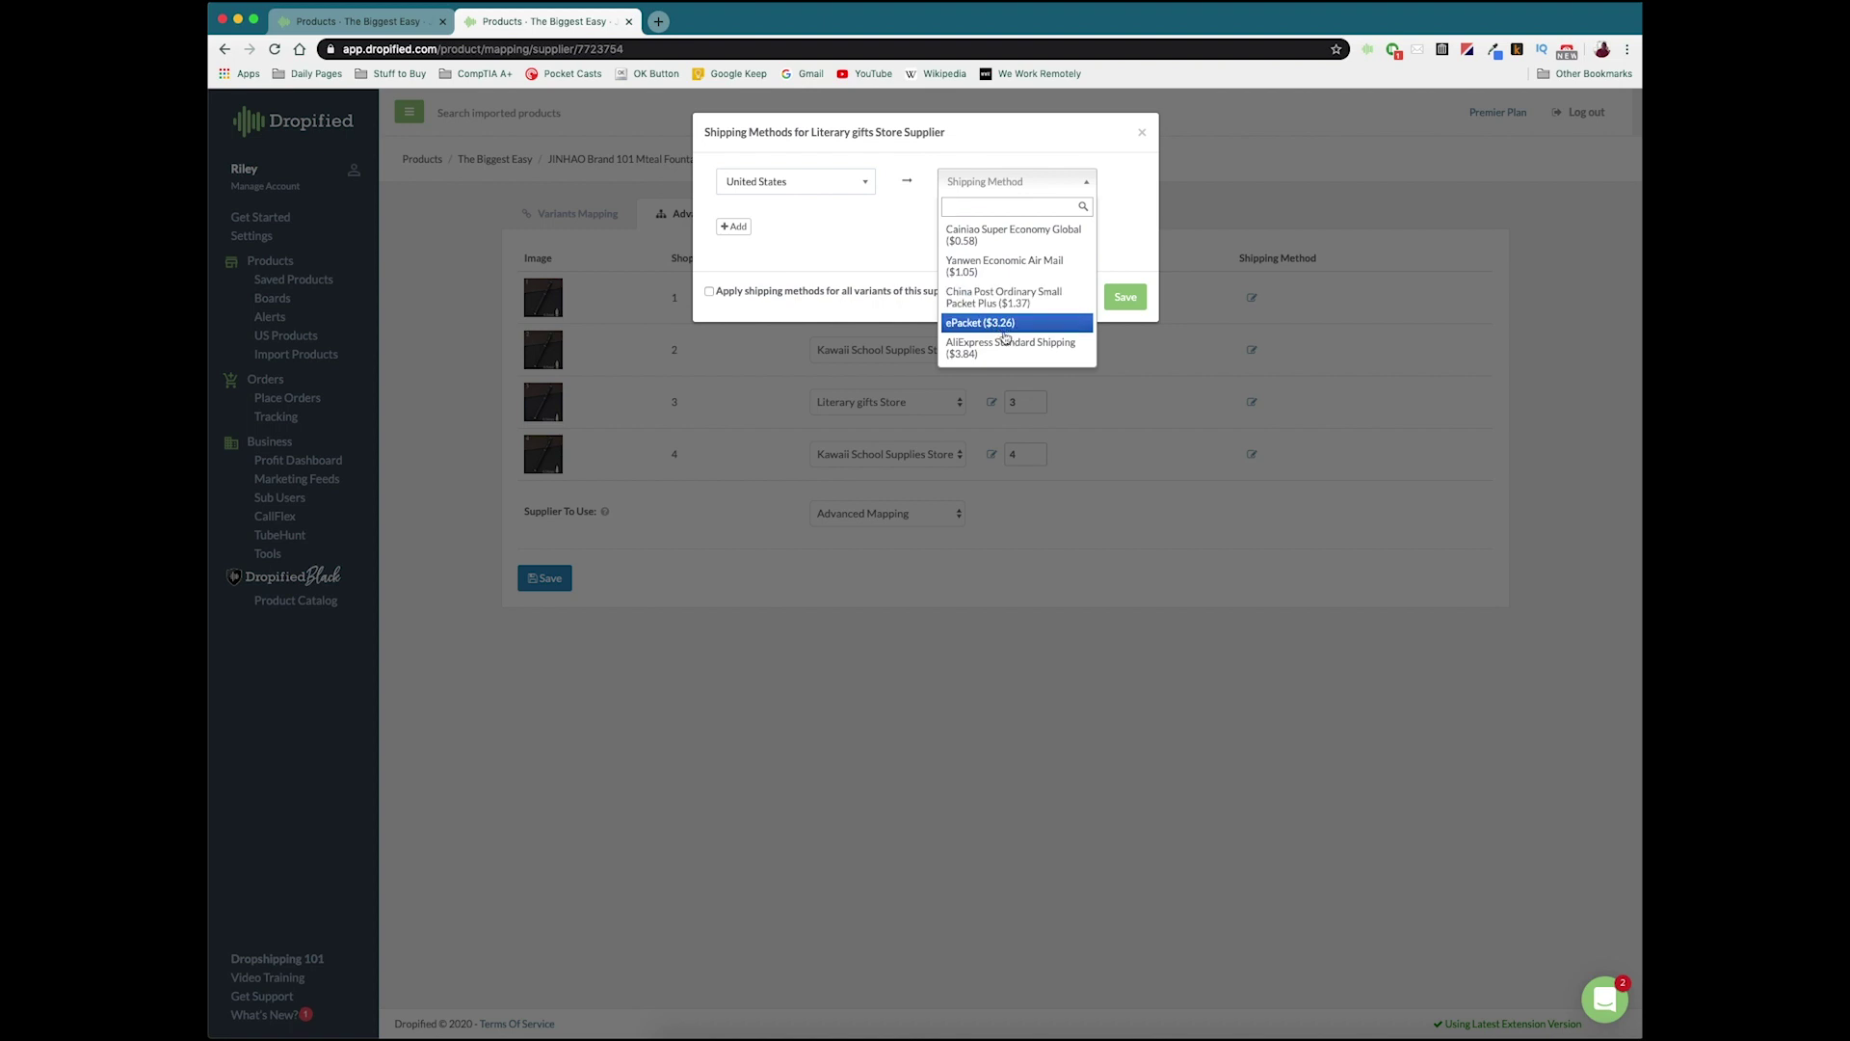
pyautogui.click(970, 239)
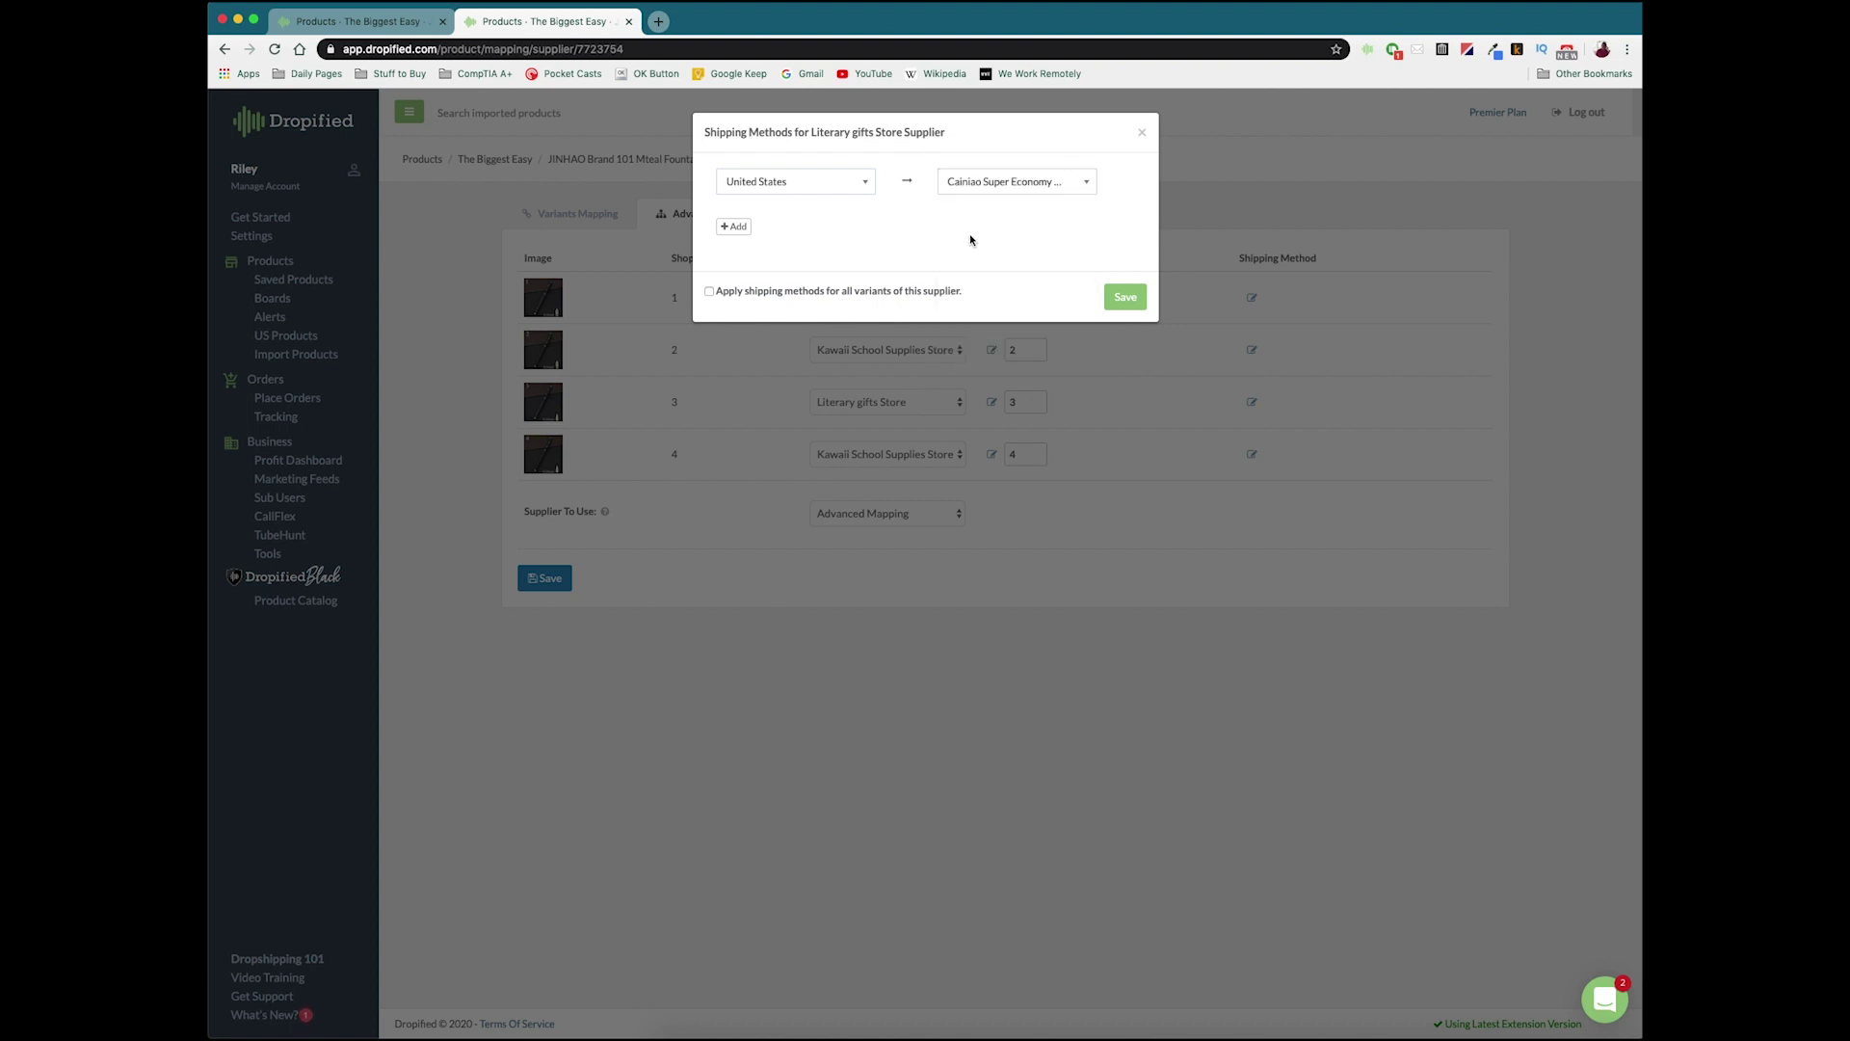
# Step: Add a United Kingdom rule shipping via ePacket ($2.96)
pyautogui.click(734, 227)
pyautogui.click(733, 227)
pyautogui.click(855, 227)
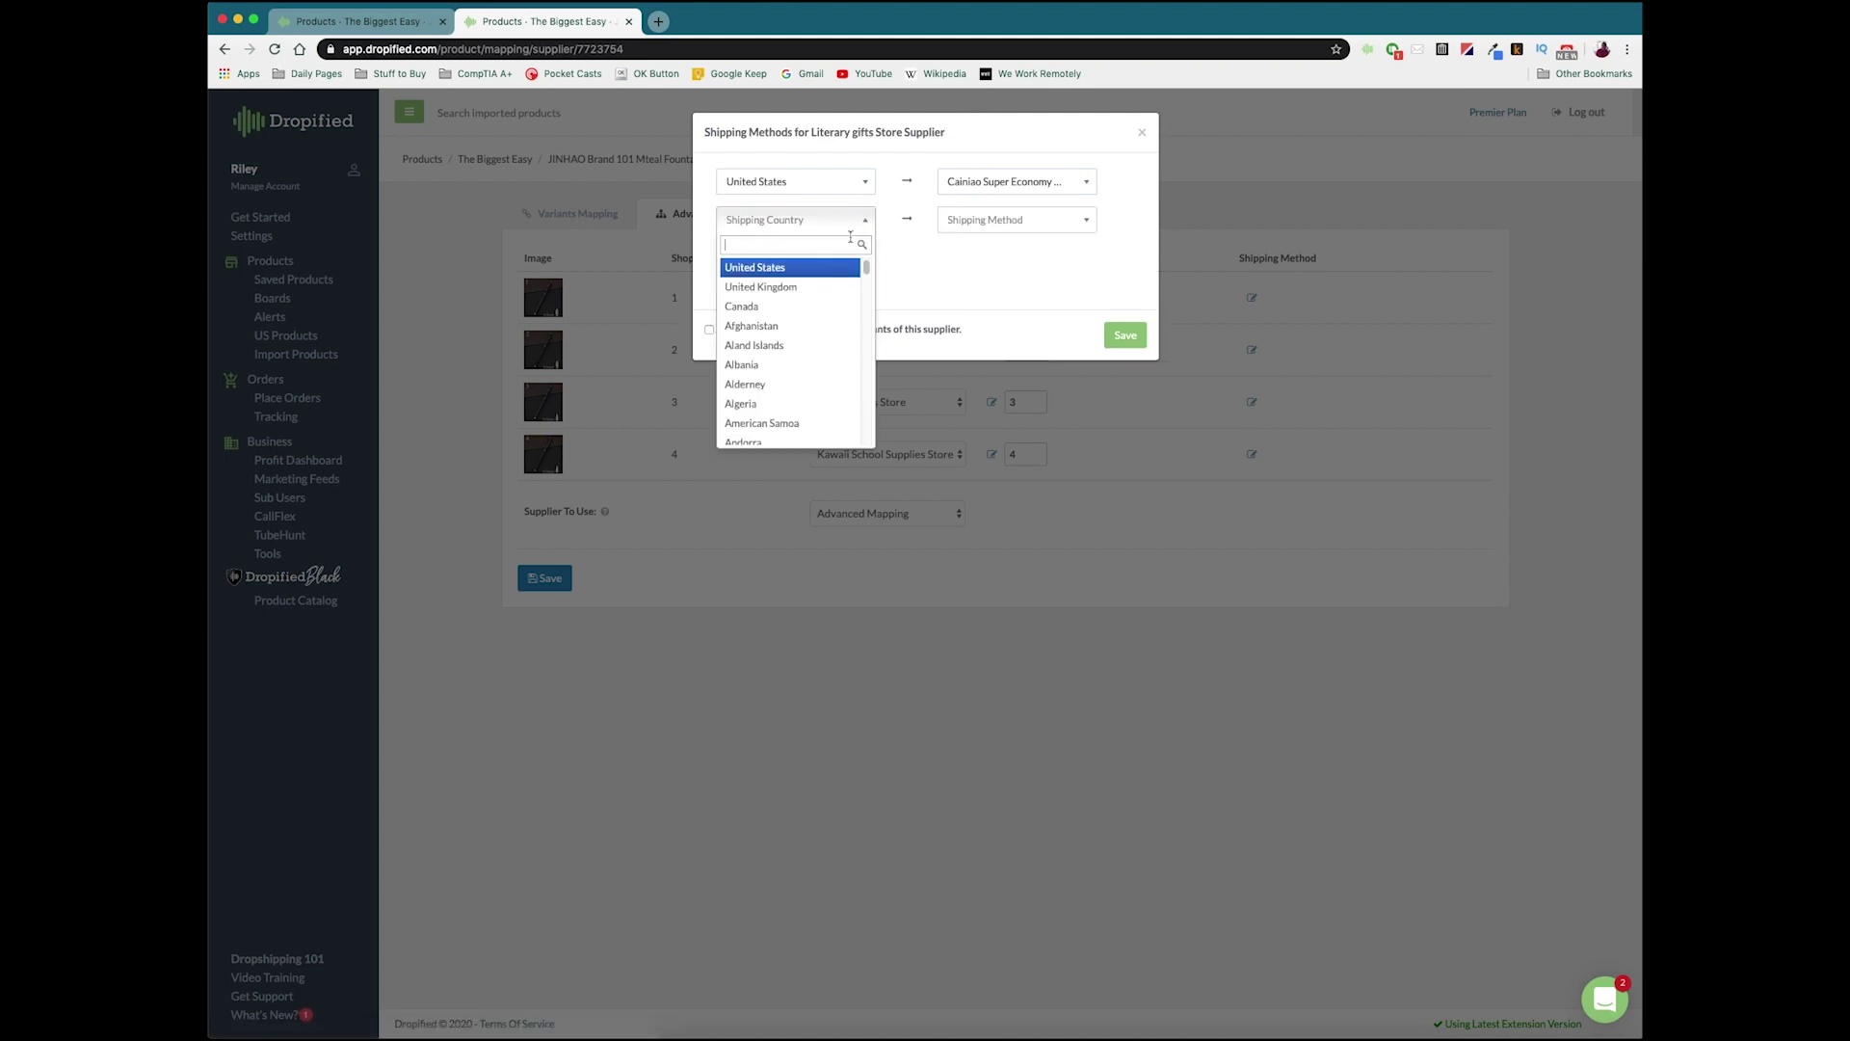
pyautogui.click(800, 286)
pyautogui.click(975, 221)
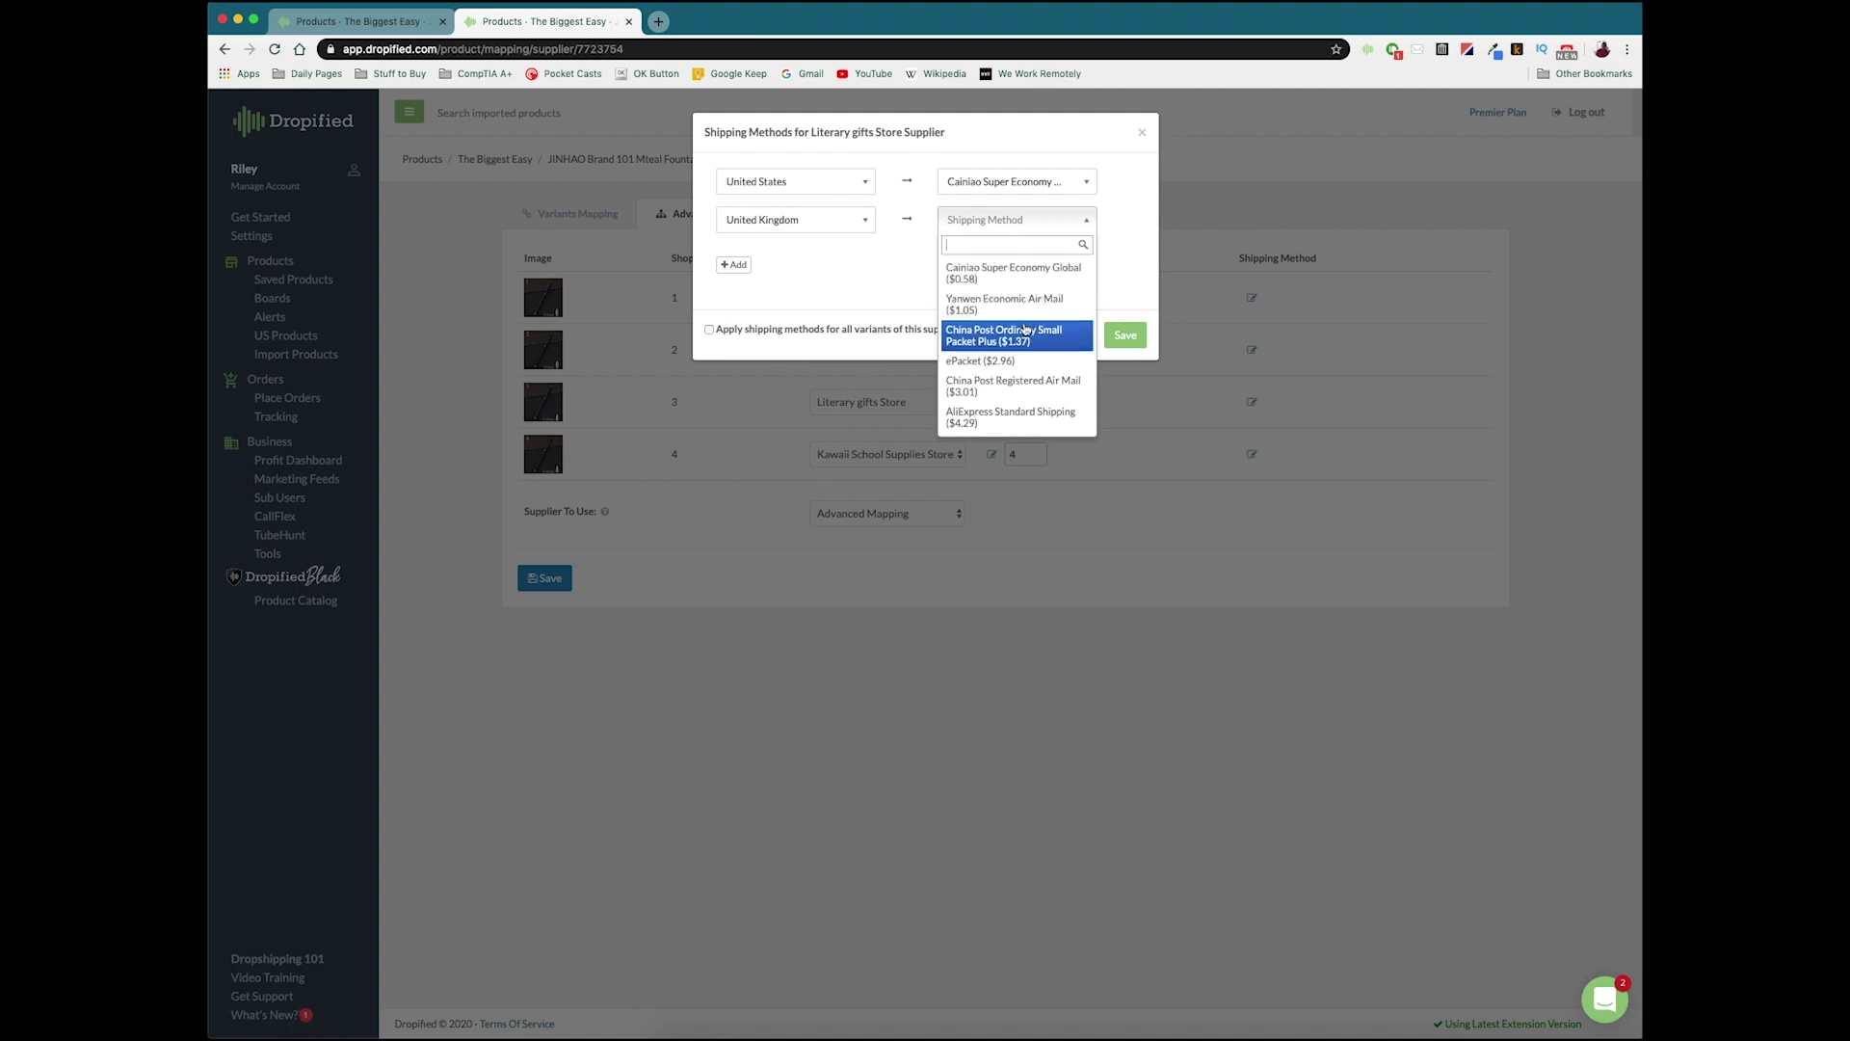
pyautogui.click(992, 363)
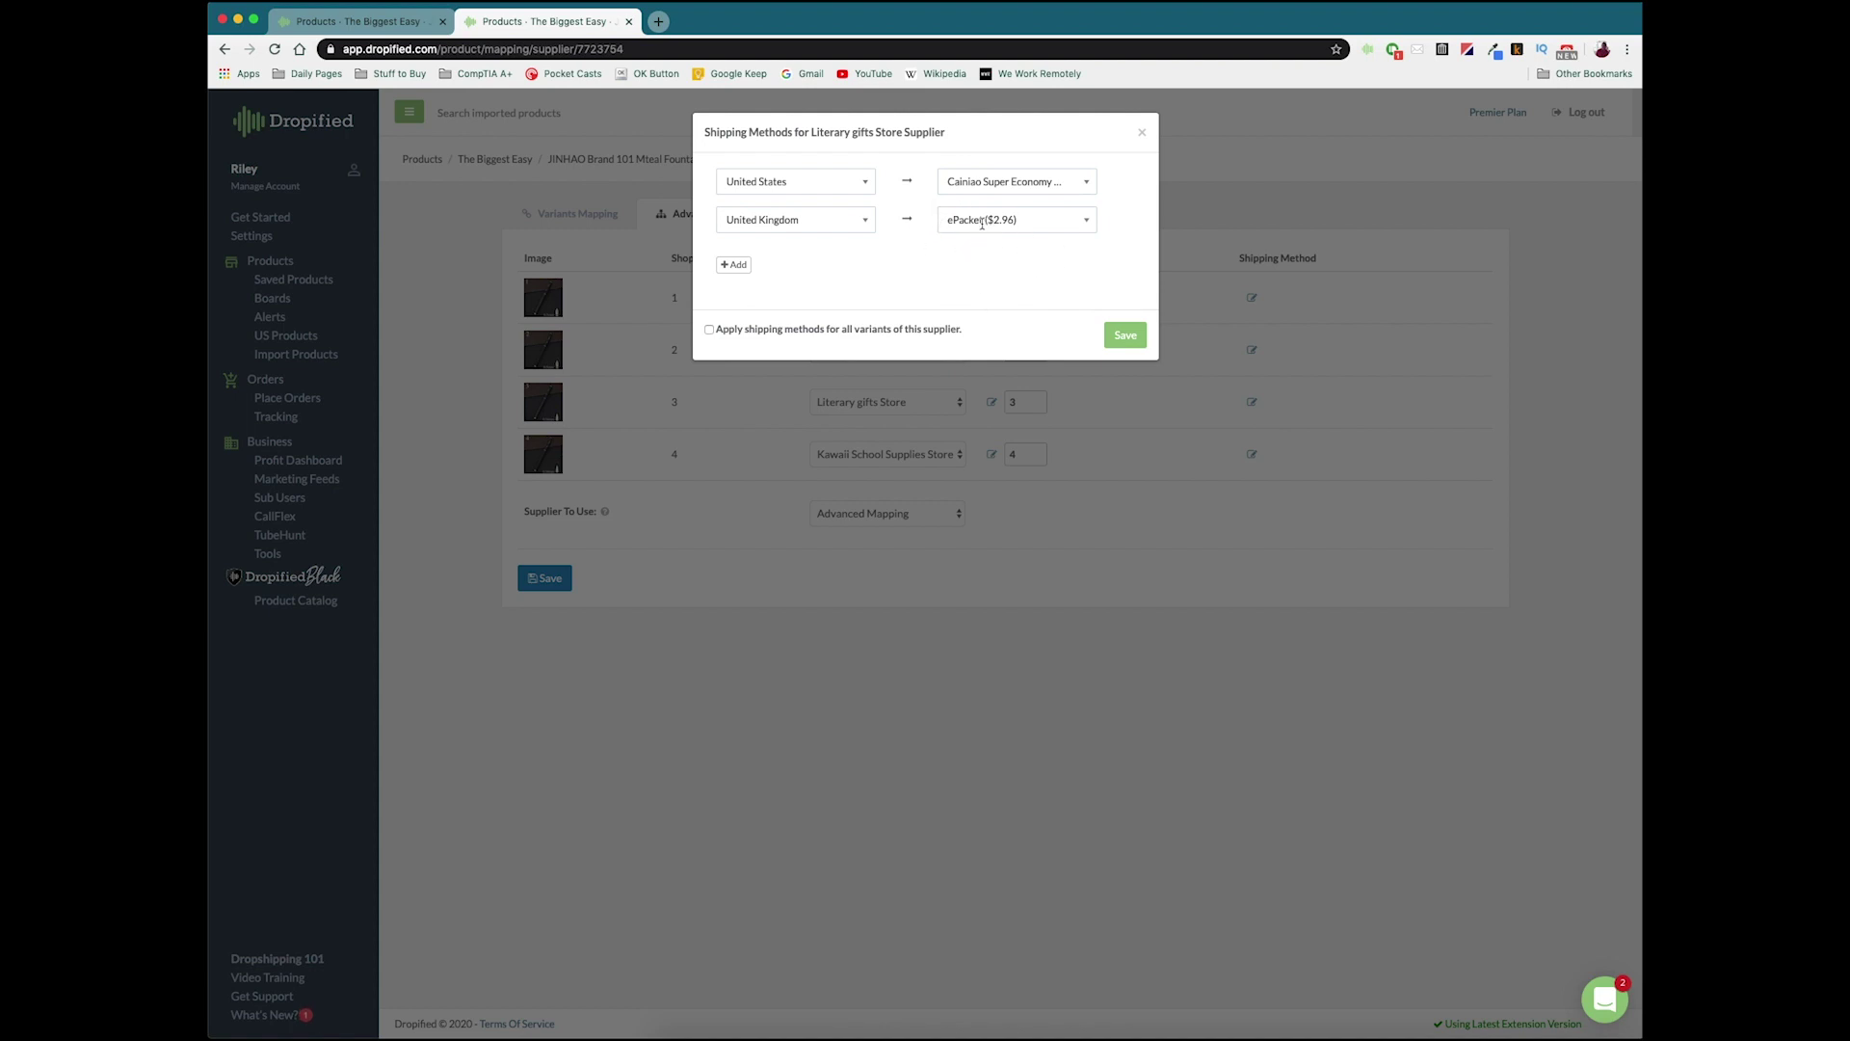
# Step: Add an Antarctica rule shipping via AliExpress Standard Shipping
pyautogui.click(733, 265)
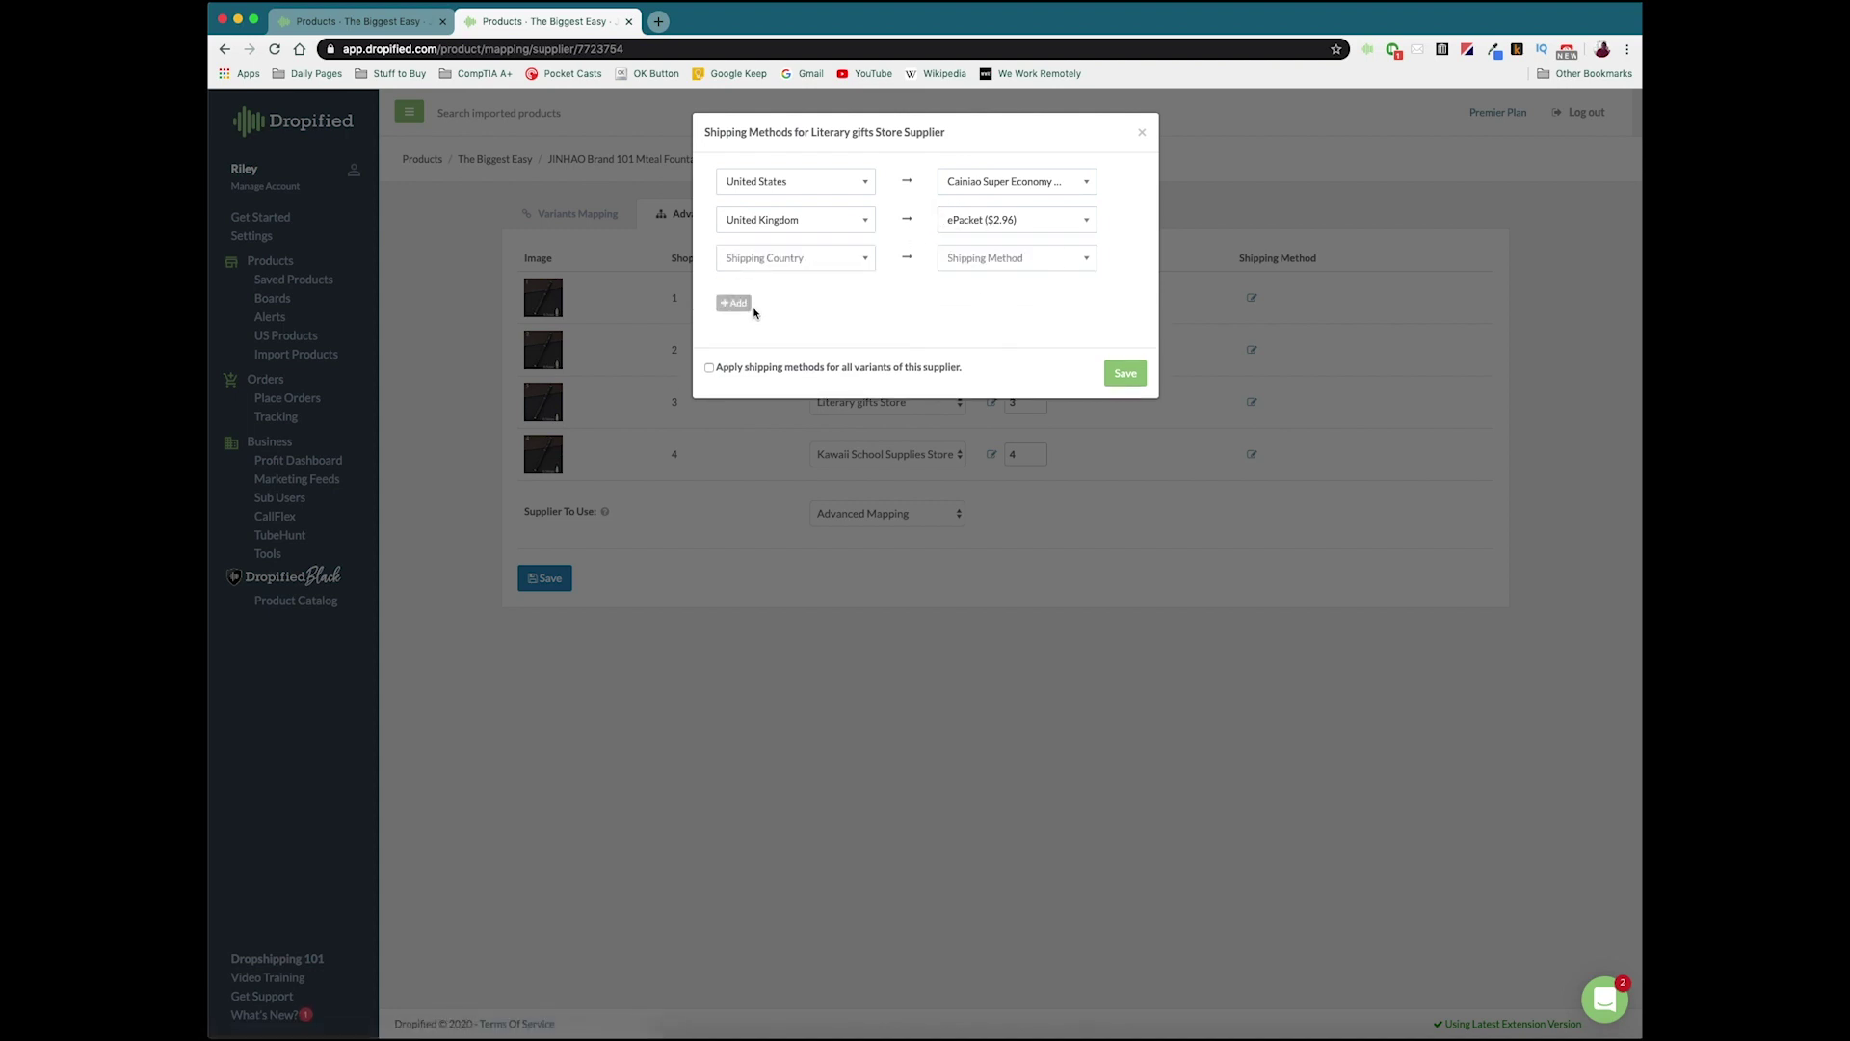
pyautogui.click(808, 258)
pyautogui.scroll(-3, 788, 358)
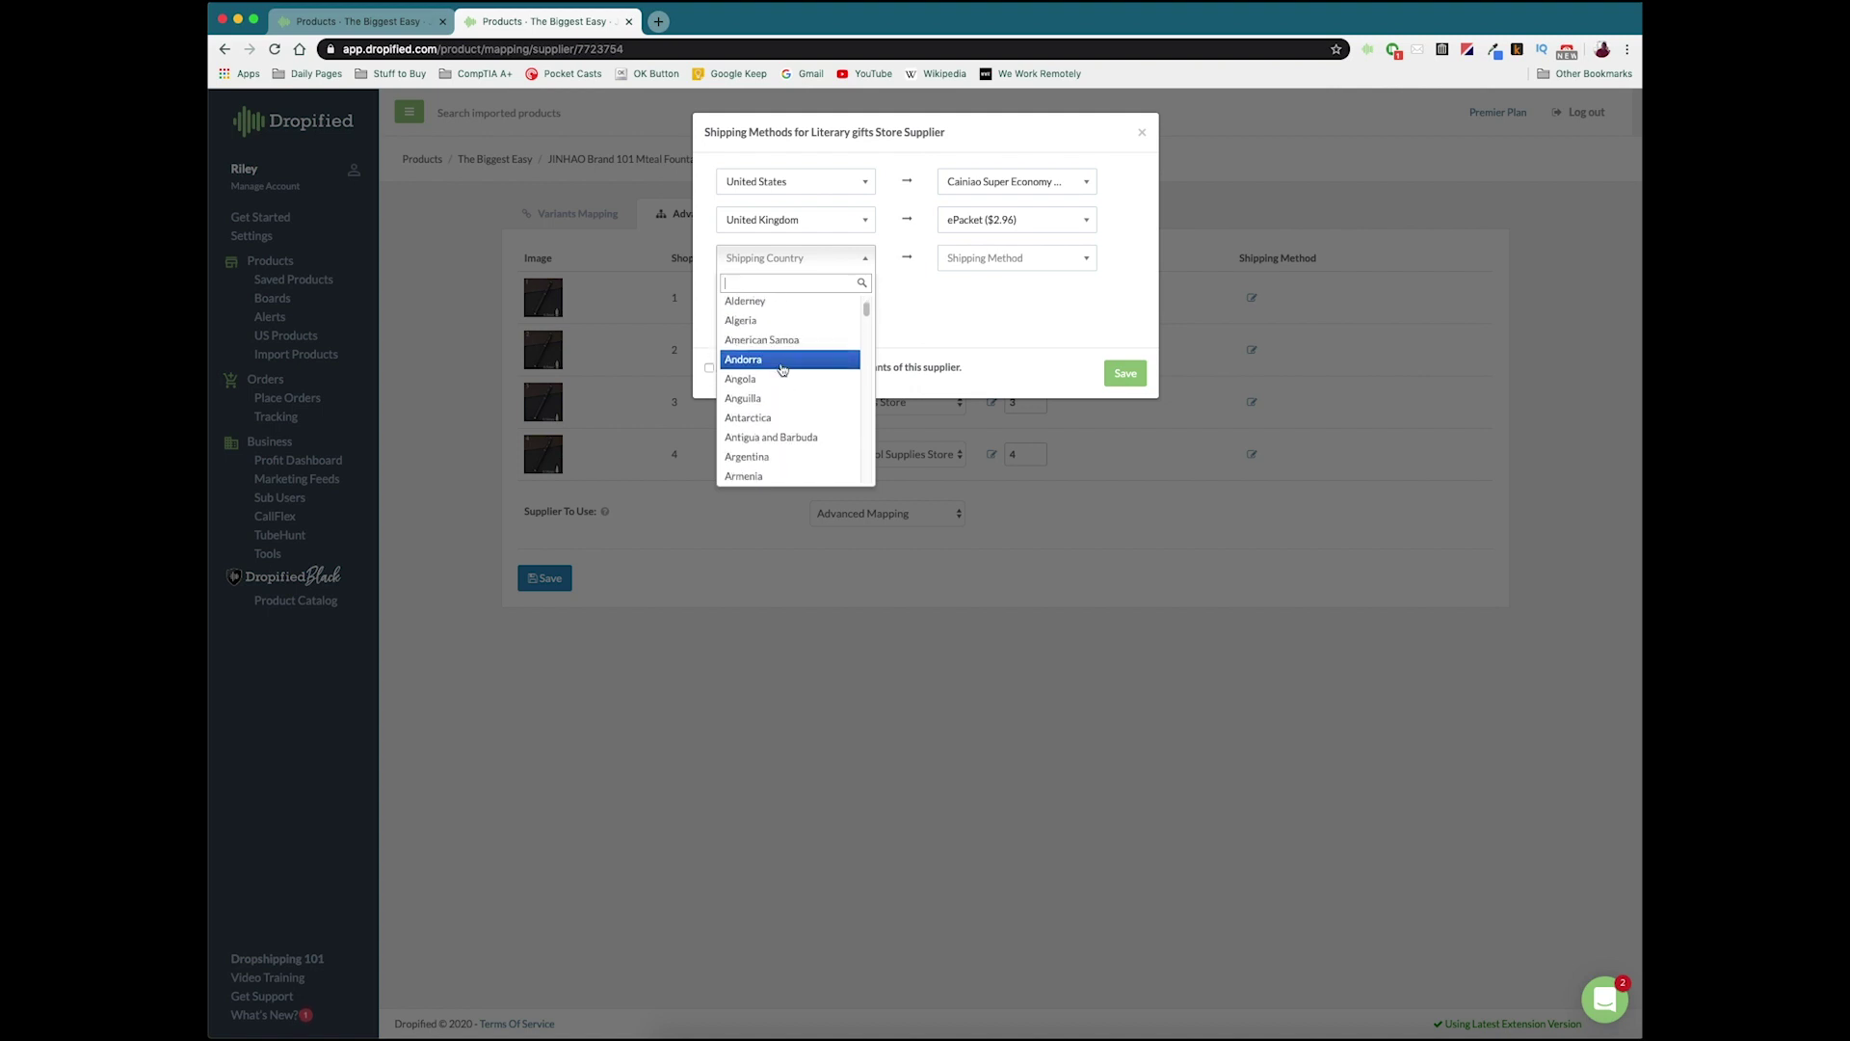
pyautogui.click(790, 417)
pyautogui.click(1041, 257)
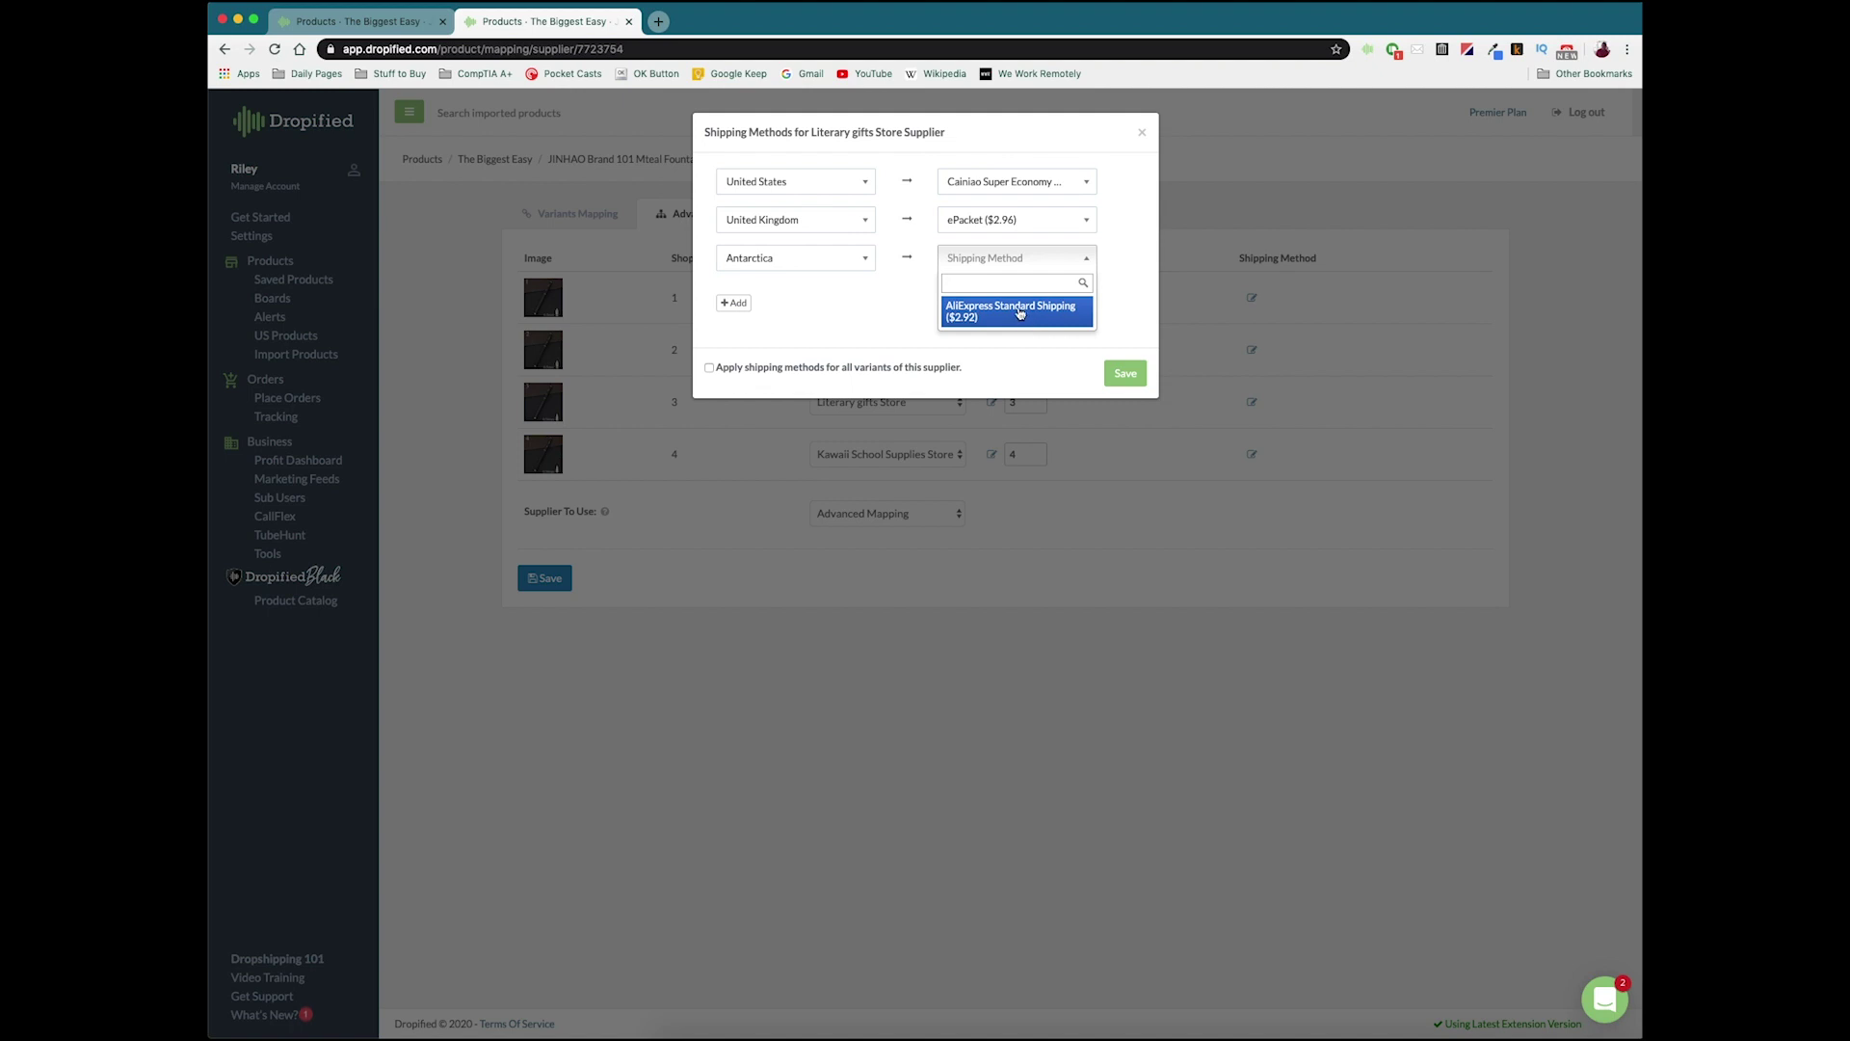
pyautogui.click(987, 314)
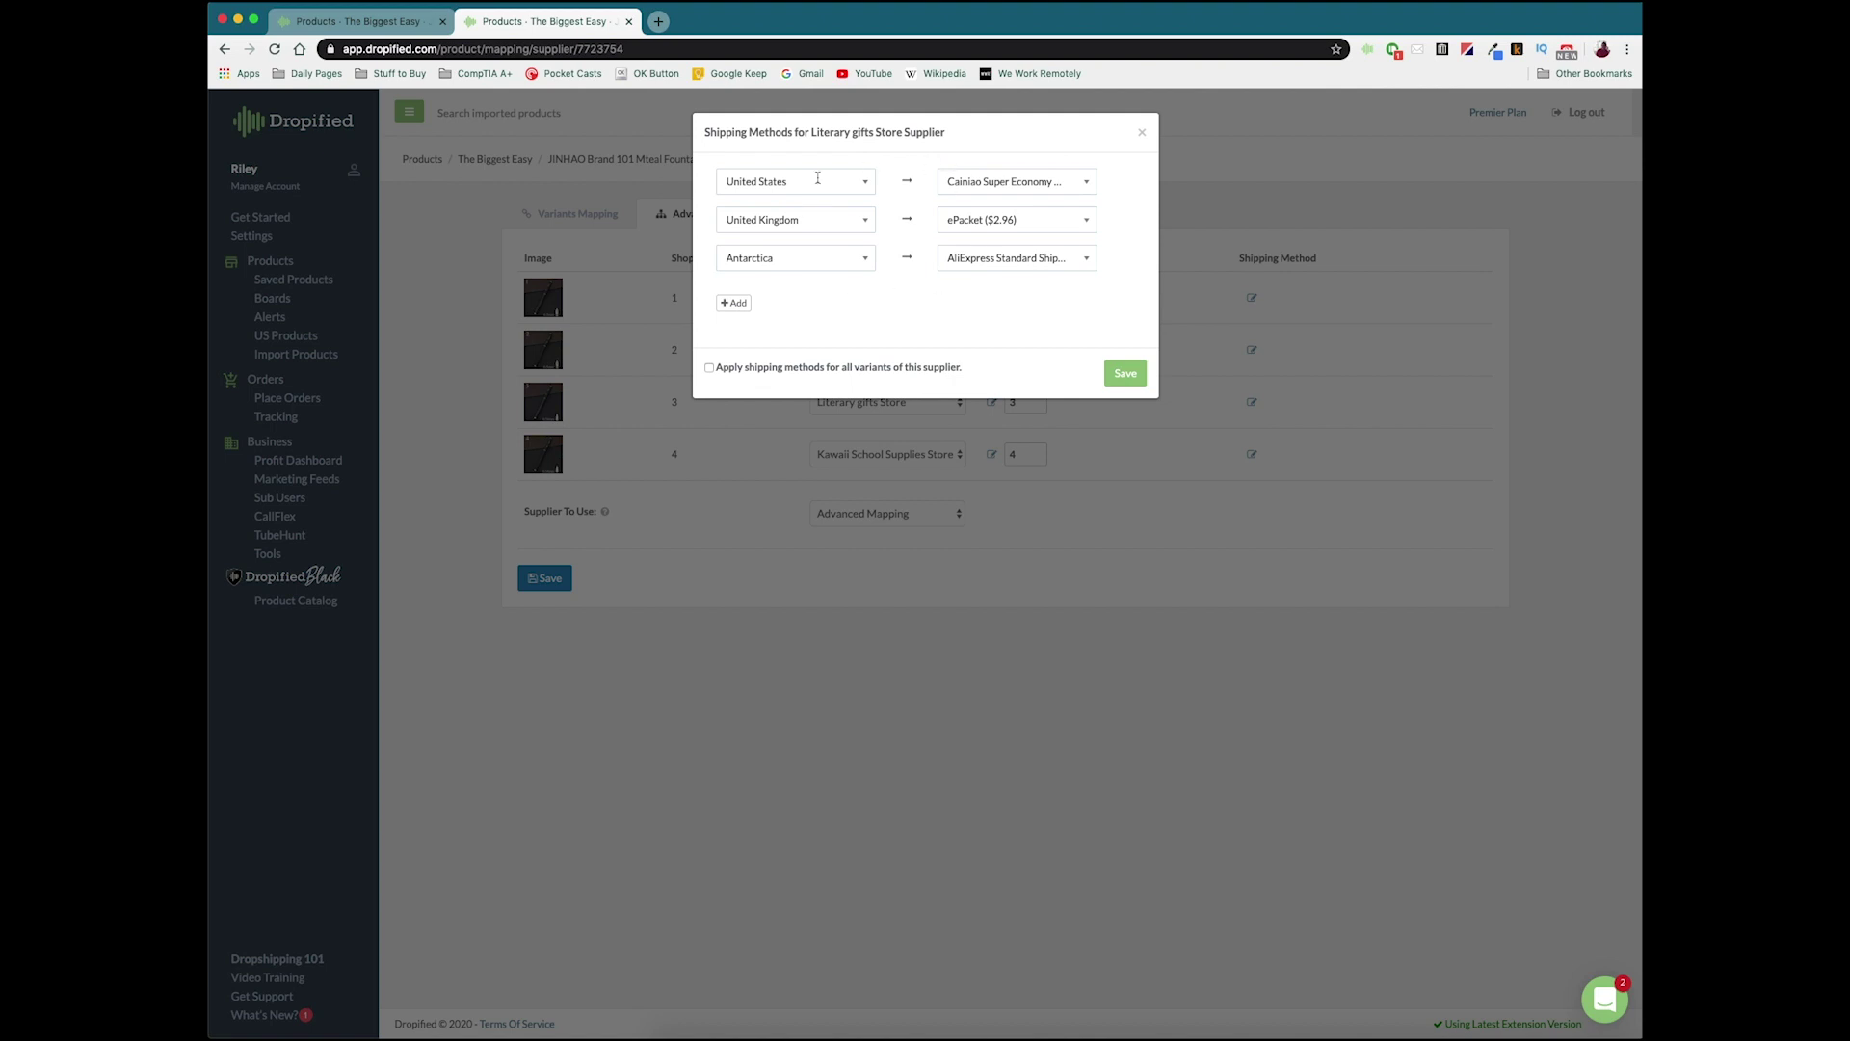
# Step: Apply these shipping methods to all variants and save the Literary gifts Store settings
pyautogui.click(709, 368)
pyautogui.moveTo(812, 131); pyautogui.dragTo(947, 132)
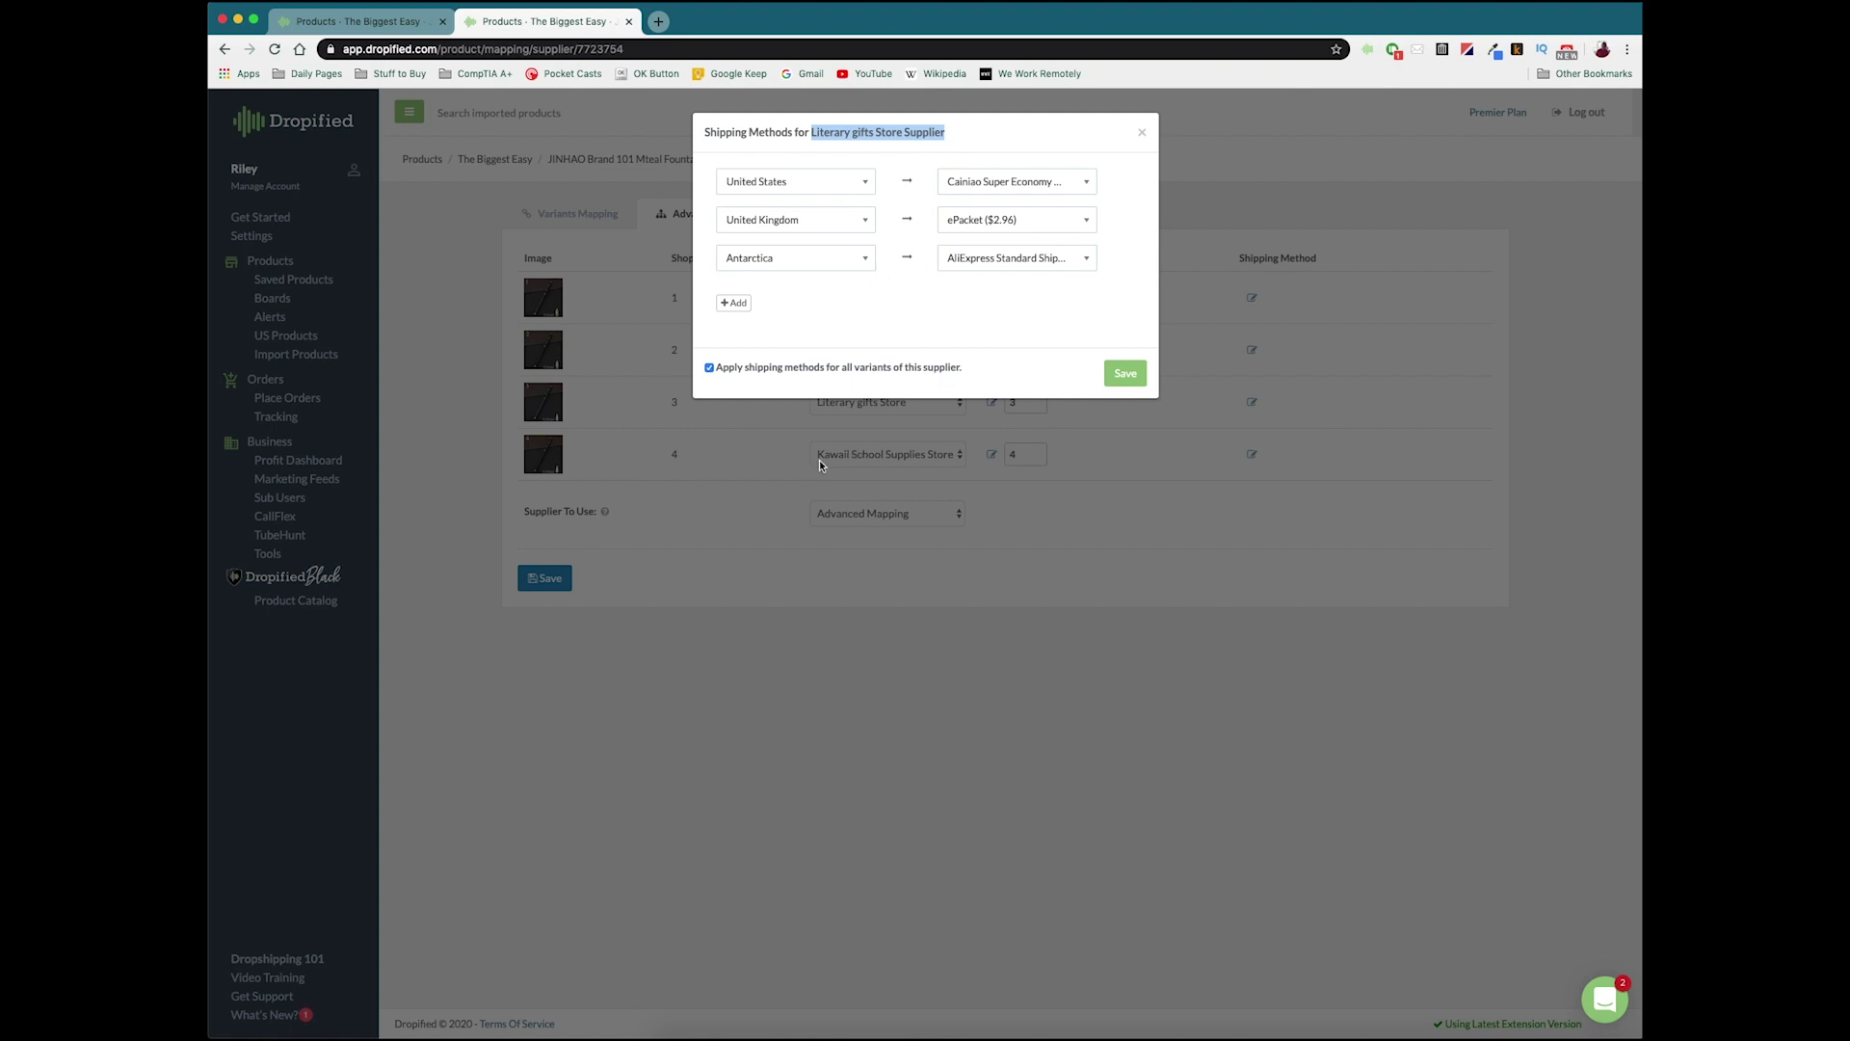
pyautogui.click(1124, 374)
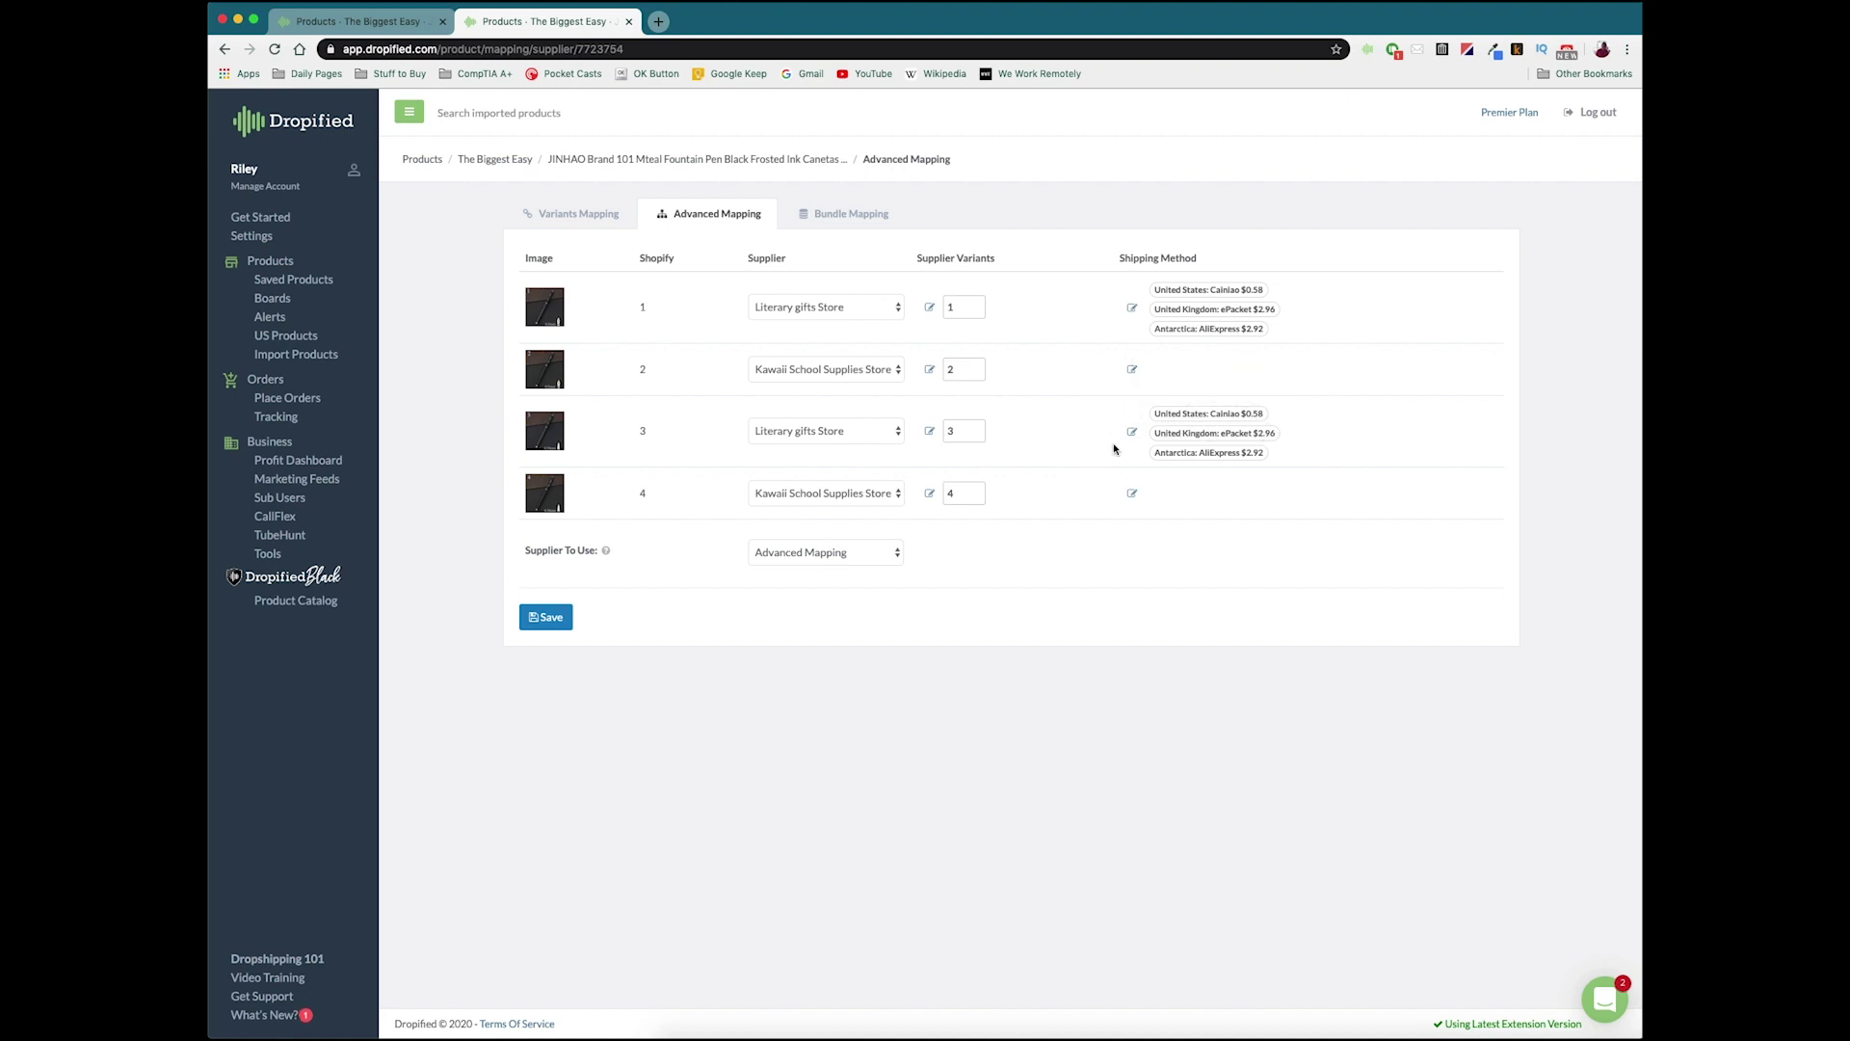
# Step: Edit the shipping methods for variant 2's Kawaii School Supplies Store supplier
pyautogui.click(1132, 370)
# Step: Add a Canada rule shipping via AliExpress Standard Shipping
pyautogui.click(733, 189)
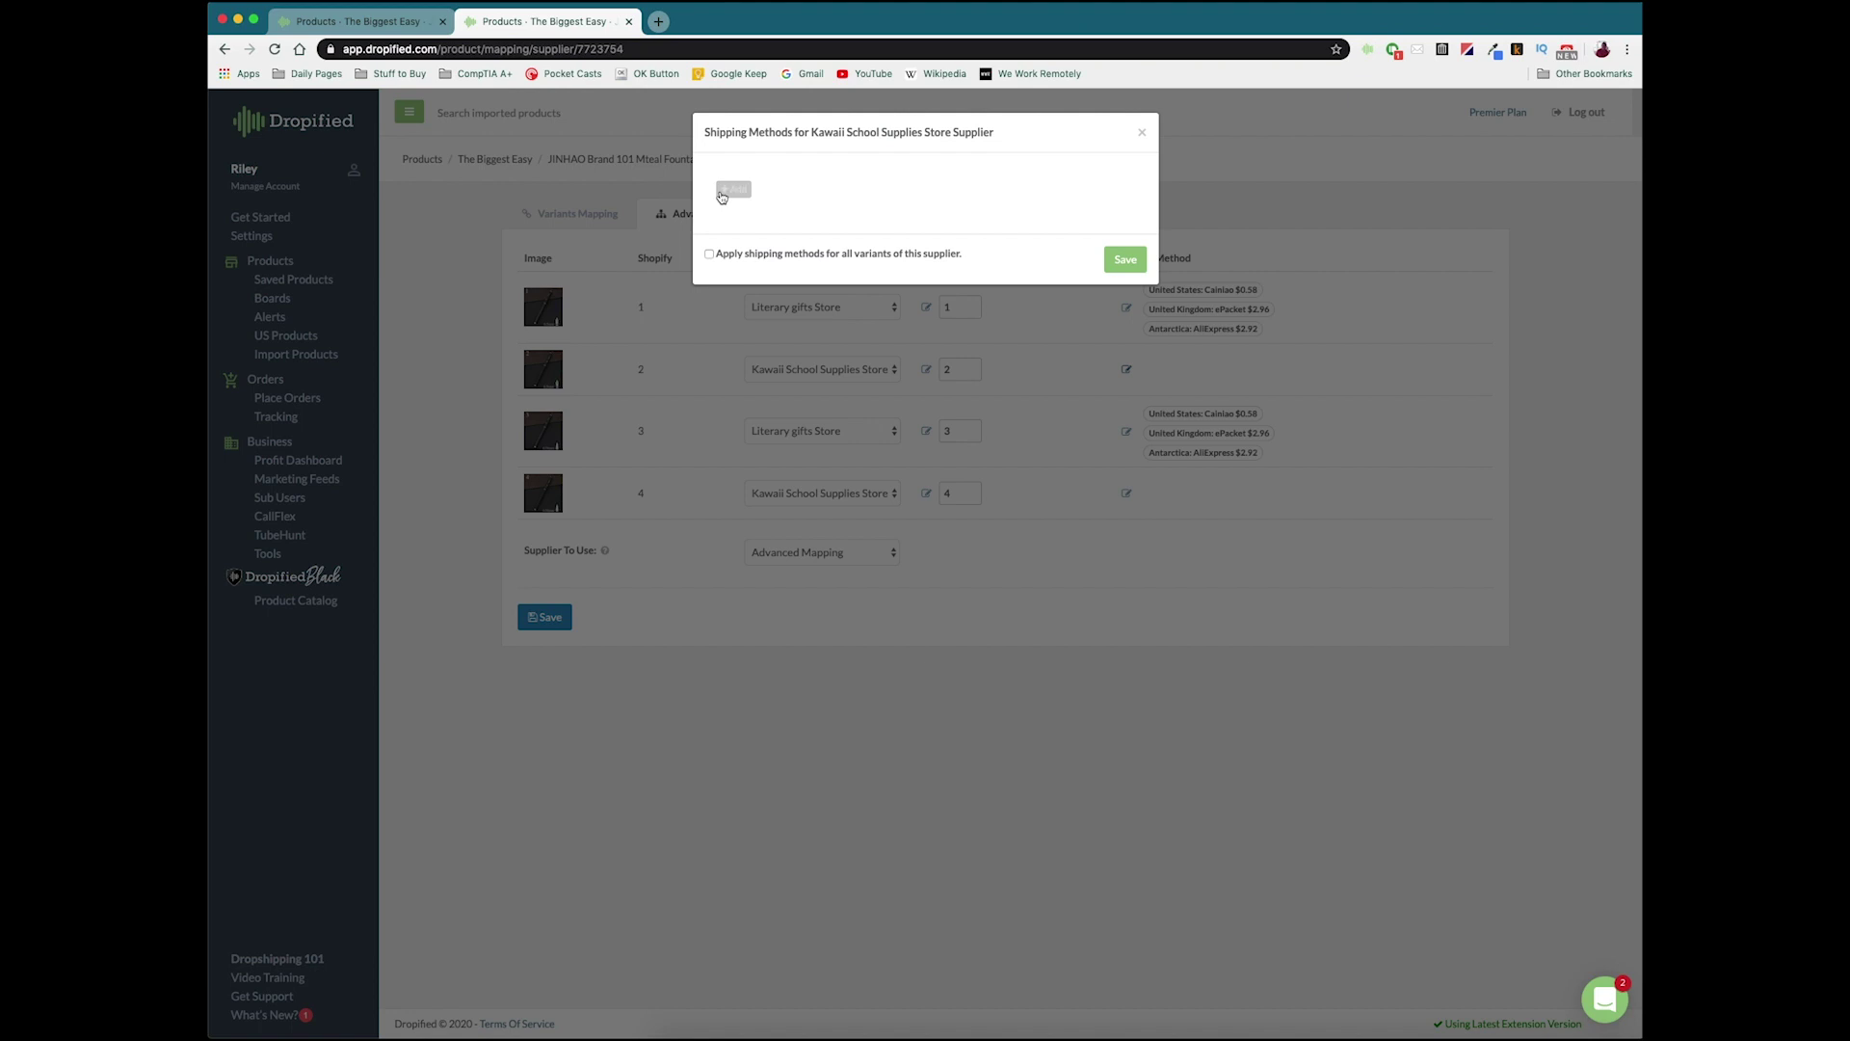
pyautogui.click(800, 182)
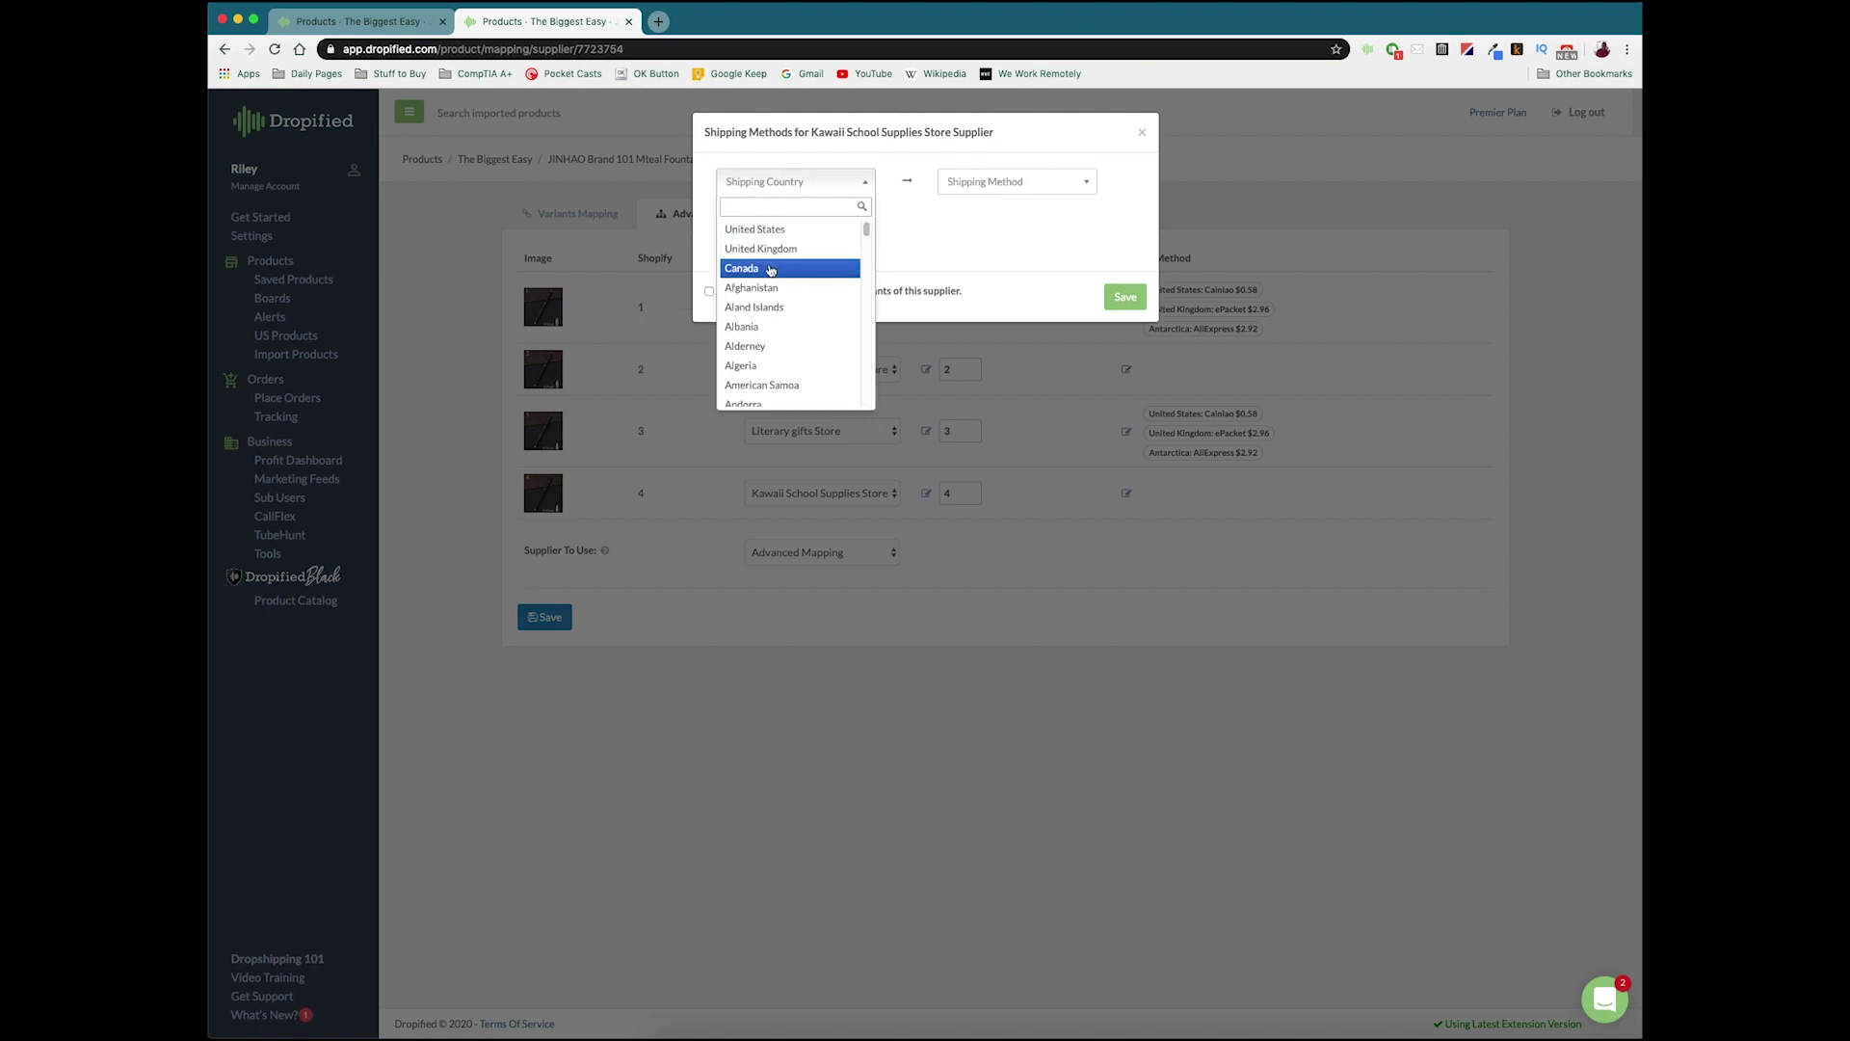
pyautogui.click(785, 268)
pyautogui.click(974, 183)
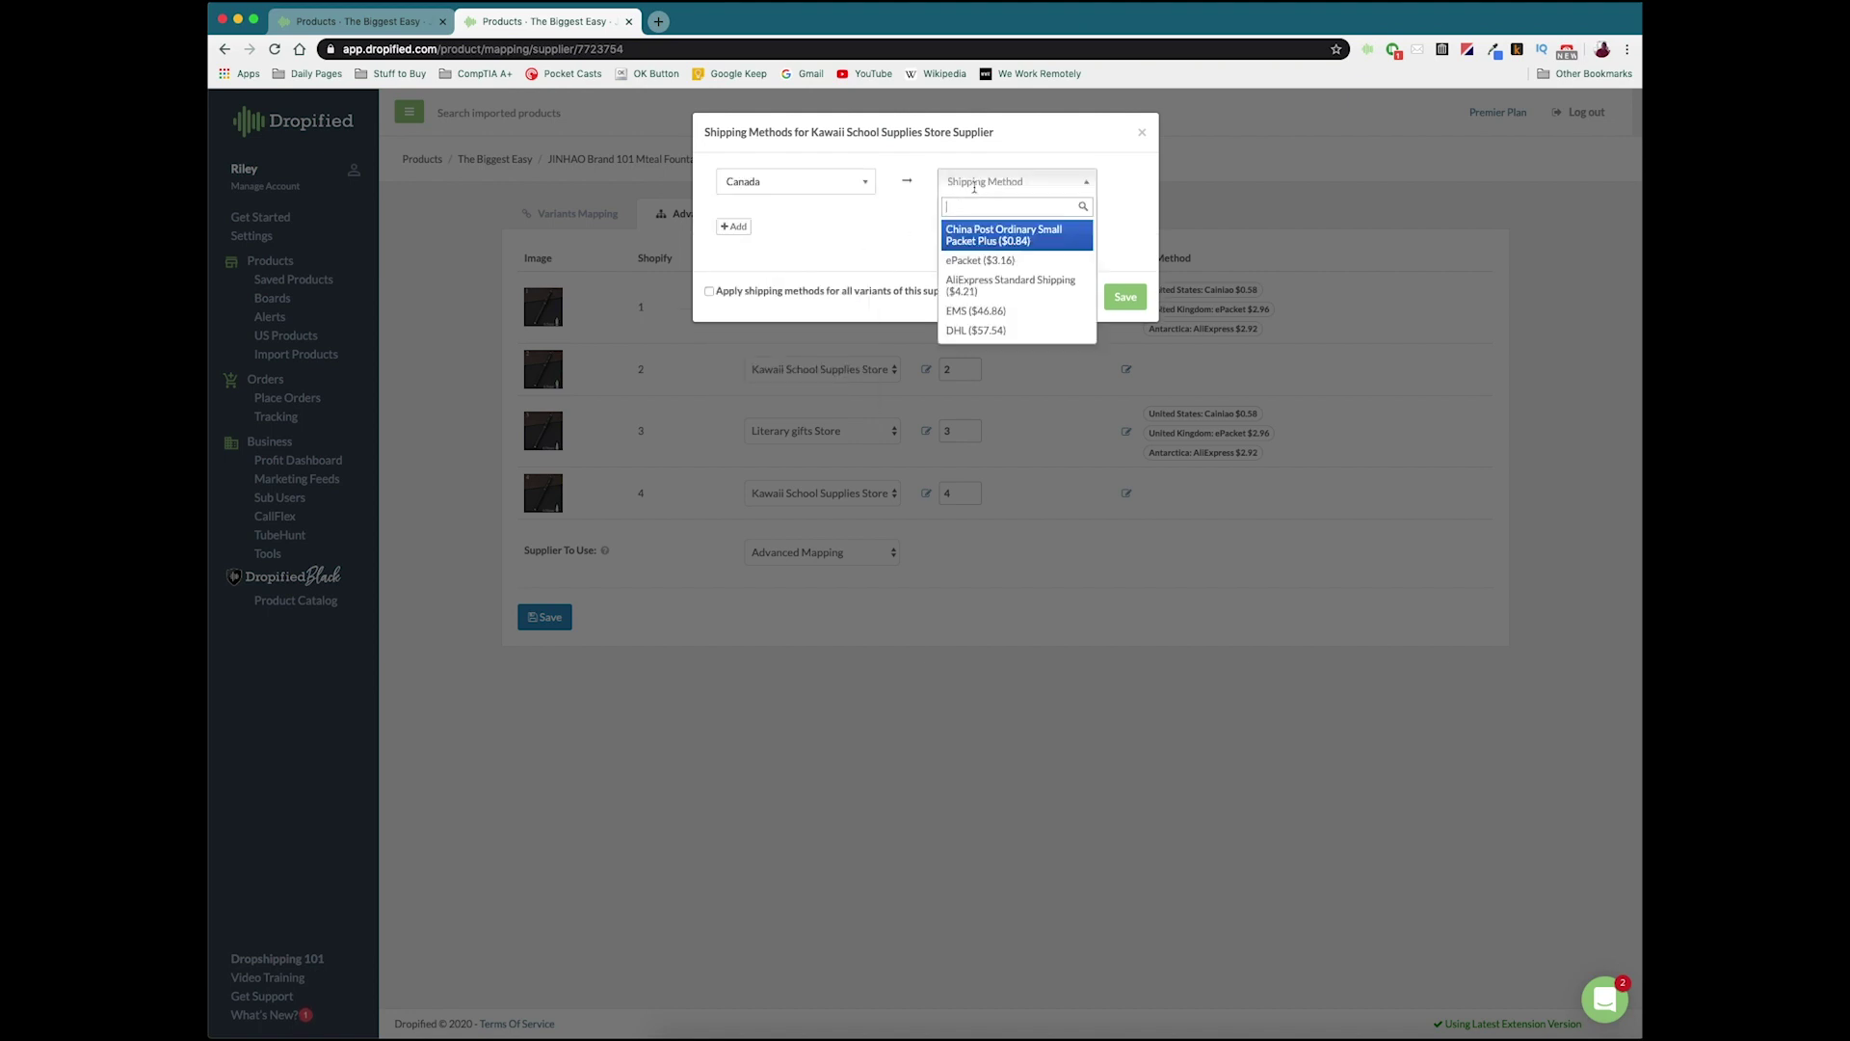
pyautogui.click(998, 294)
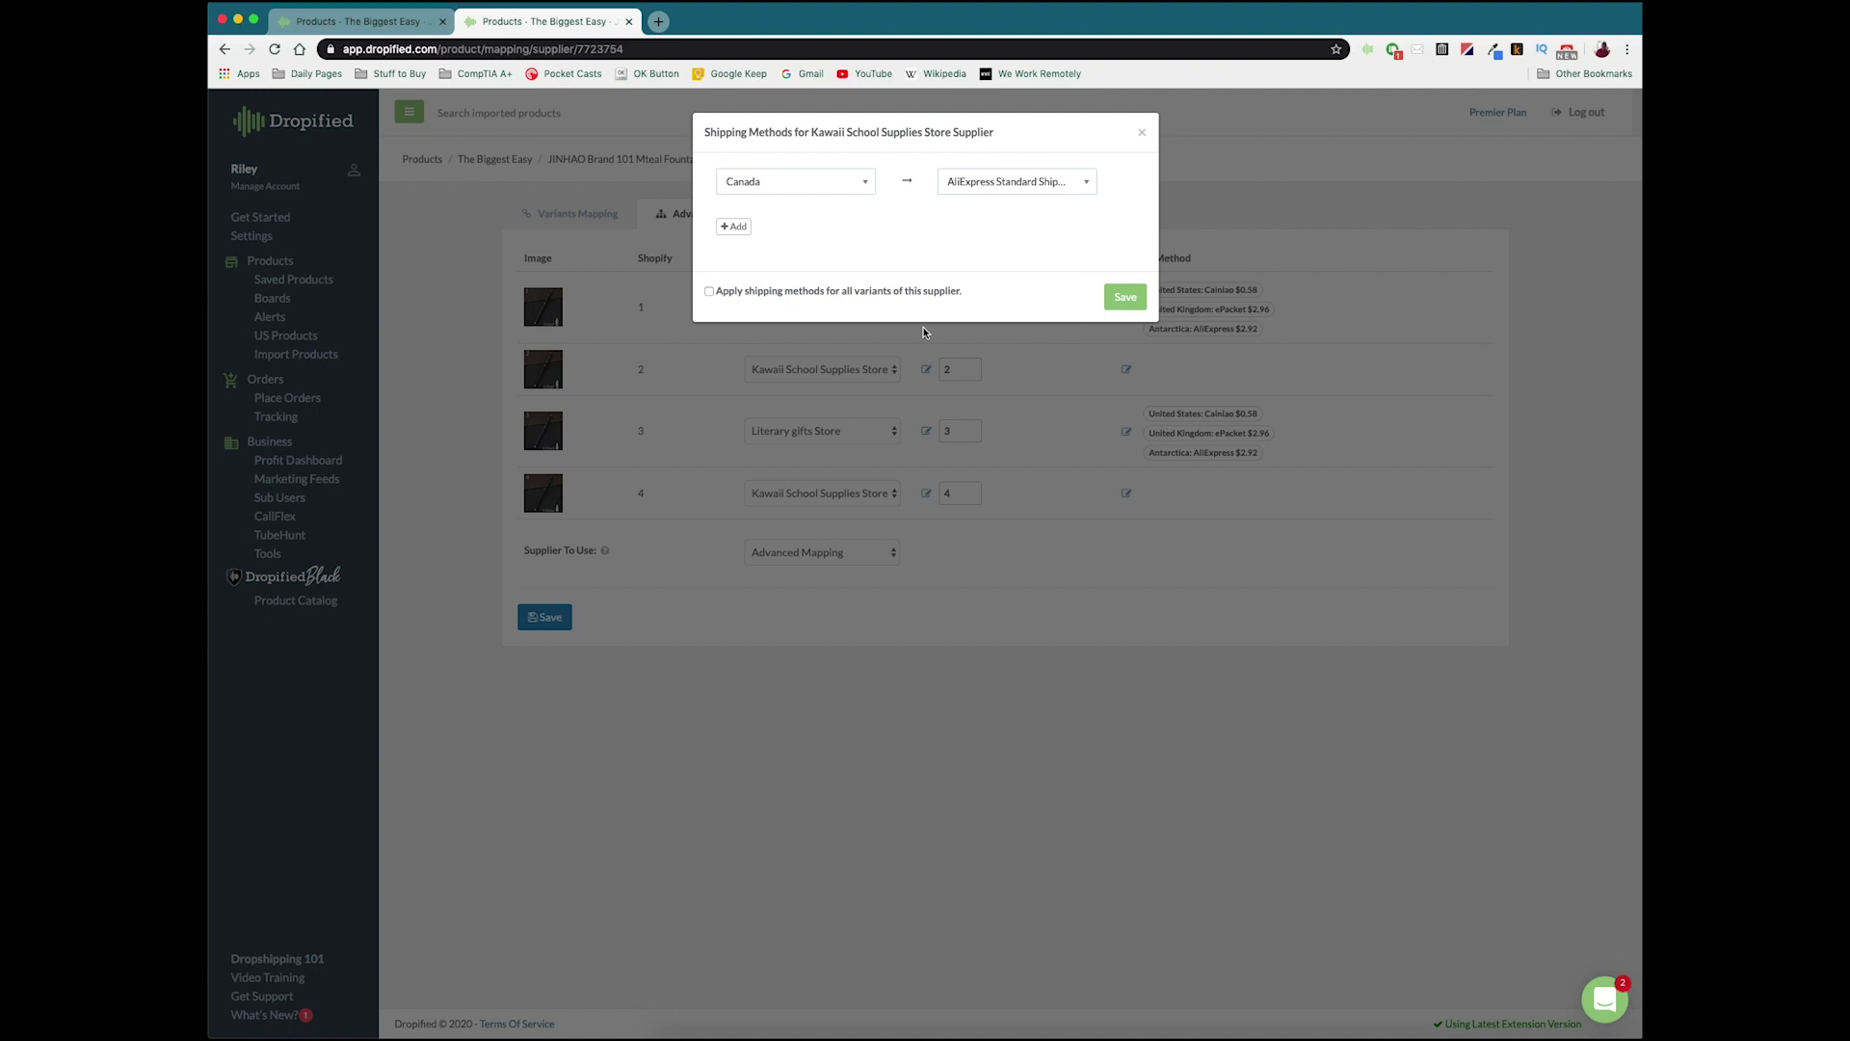
# Step: Add an Alderney rule shipping via AliExpress Standard Shipping
pyautogui.click(746, 227)
pyautogui.click(735, 264)
pyautogui.click(771, 220)
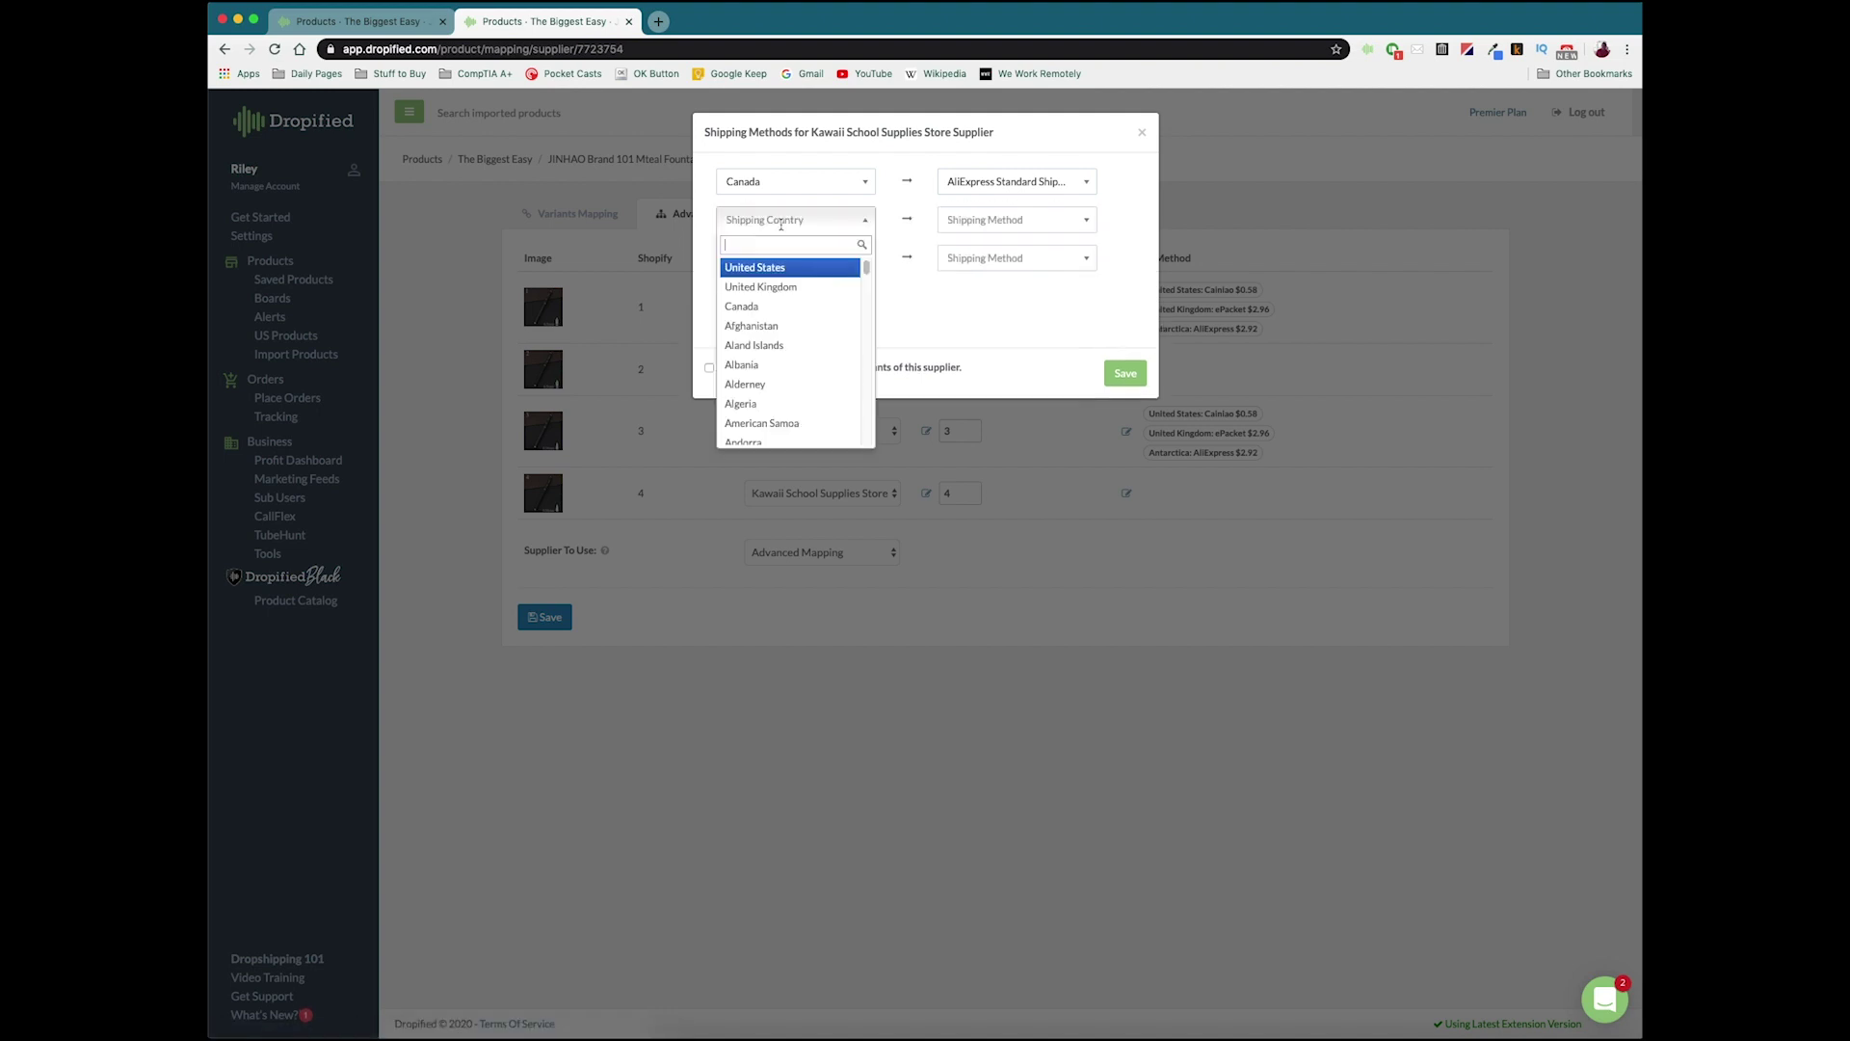
pyautogui.click(775, 360)
pyautogui.click(1003, 221)
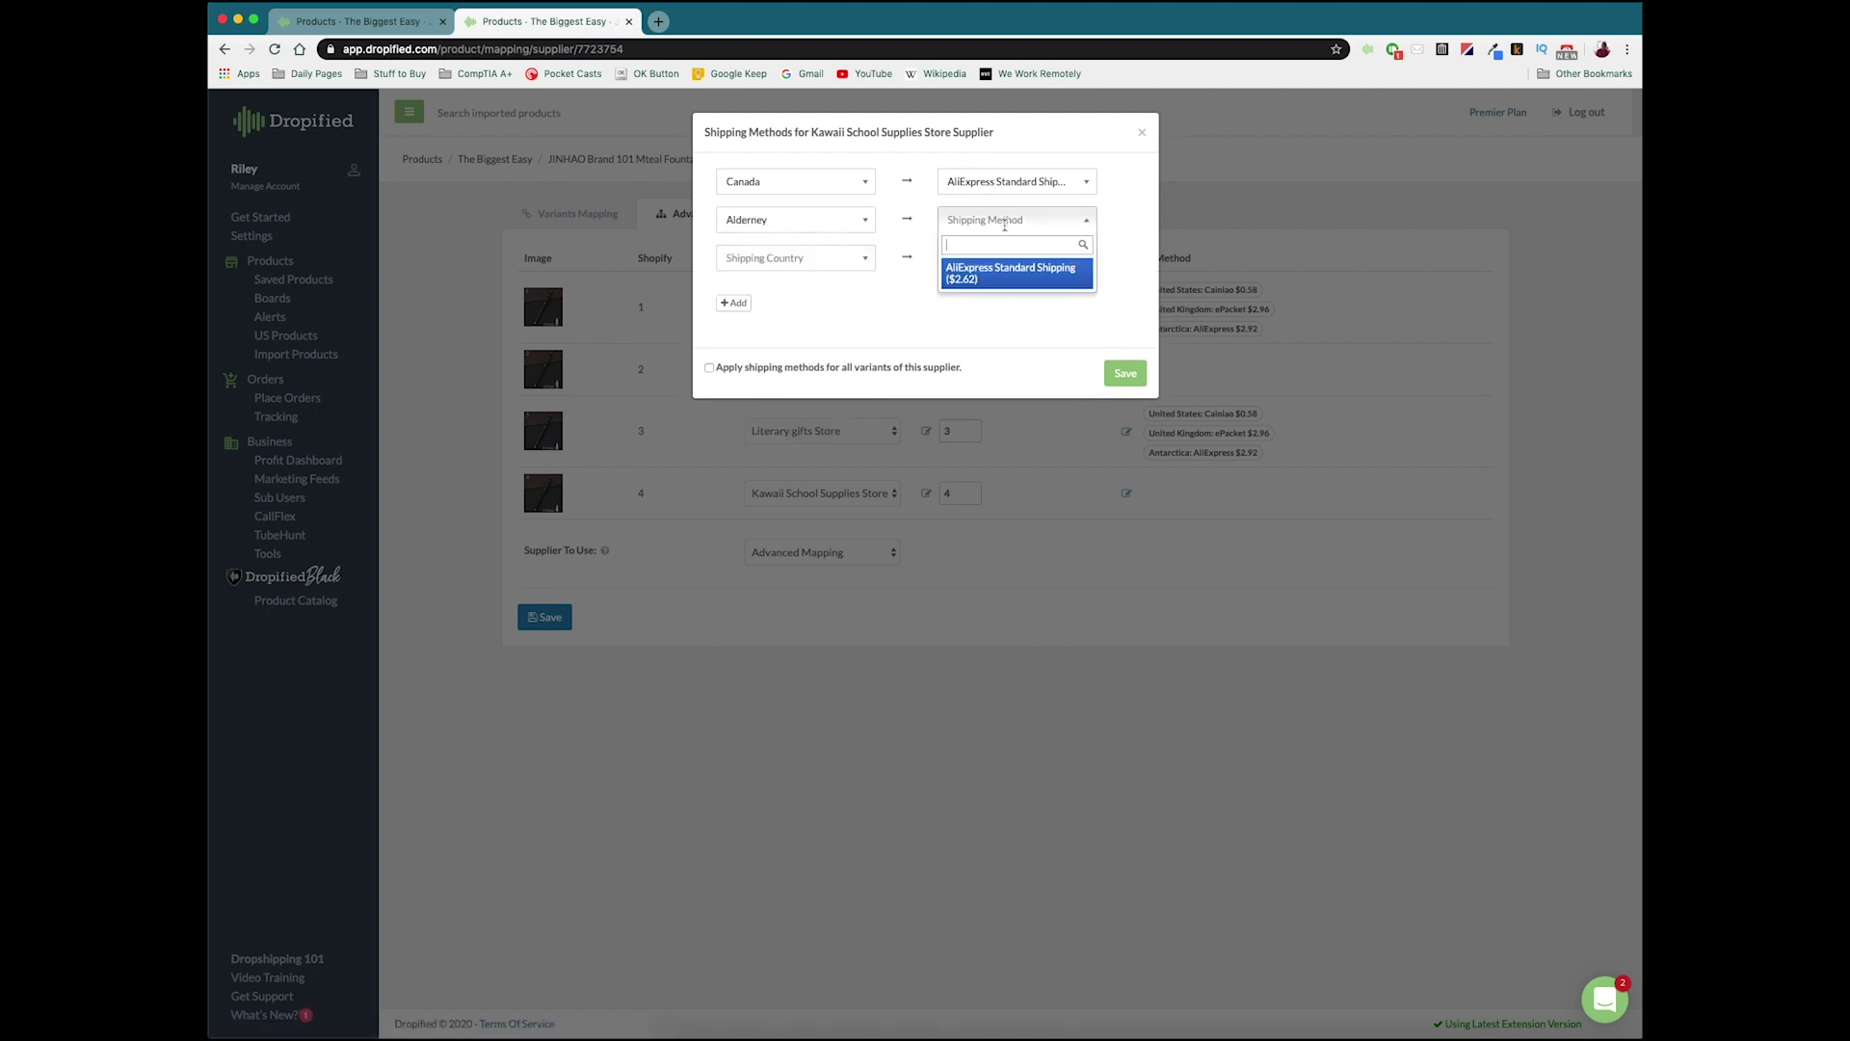
pyautogui.click(996, 276)
# Step: Add an American Samoa rule with AliExpress Standard Shipping and save the Kawaii shipping methods
pyautogui.click(771, 258)
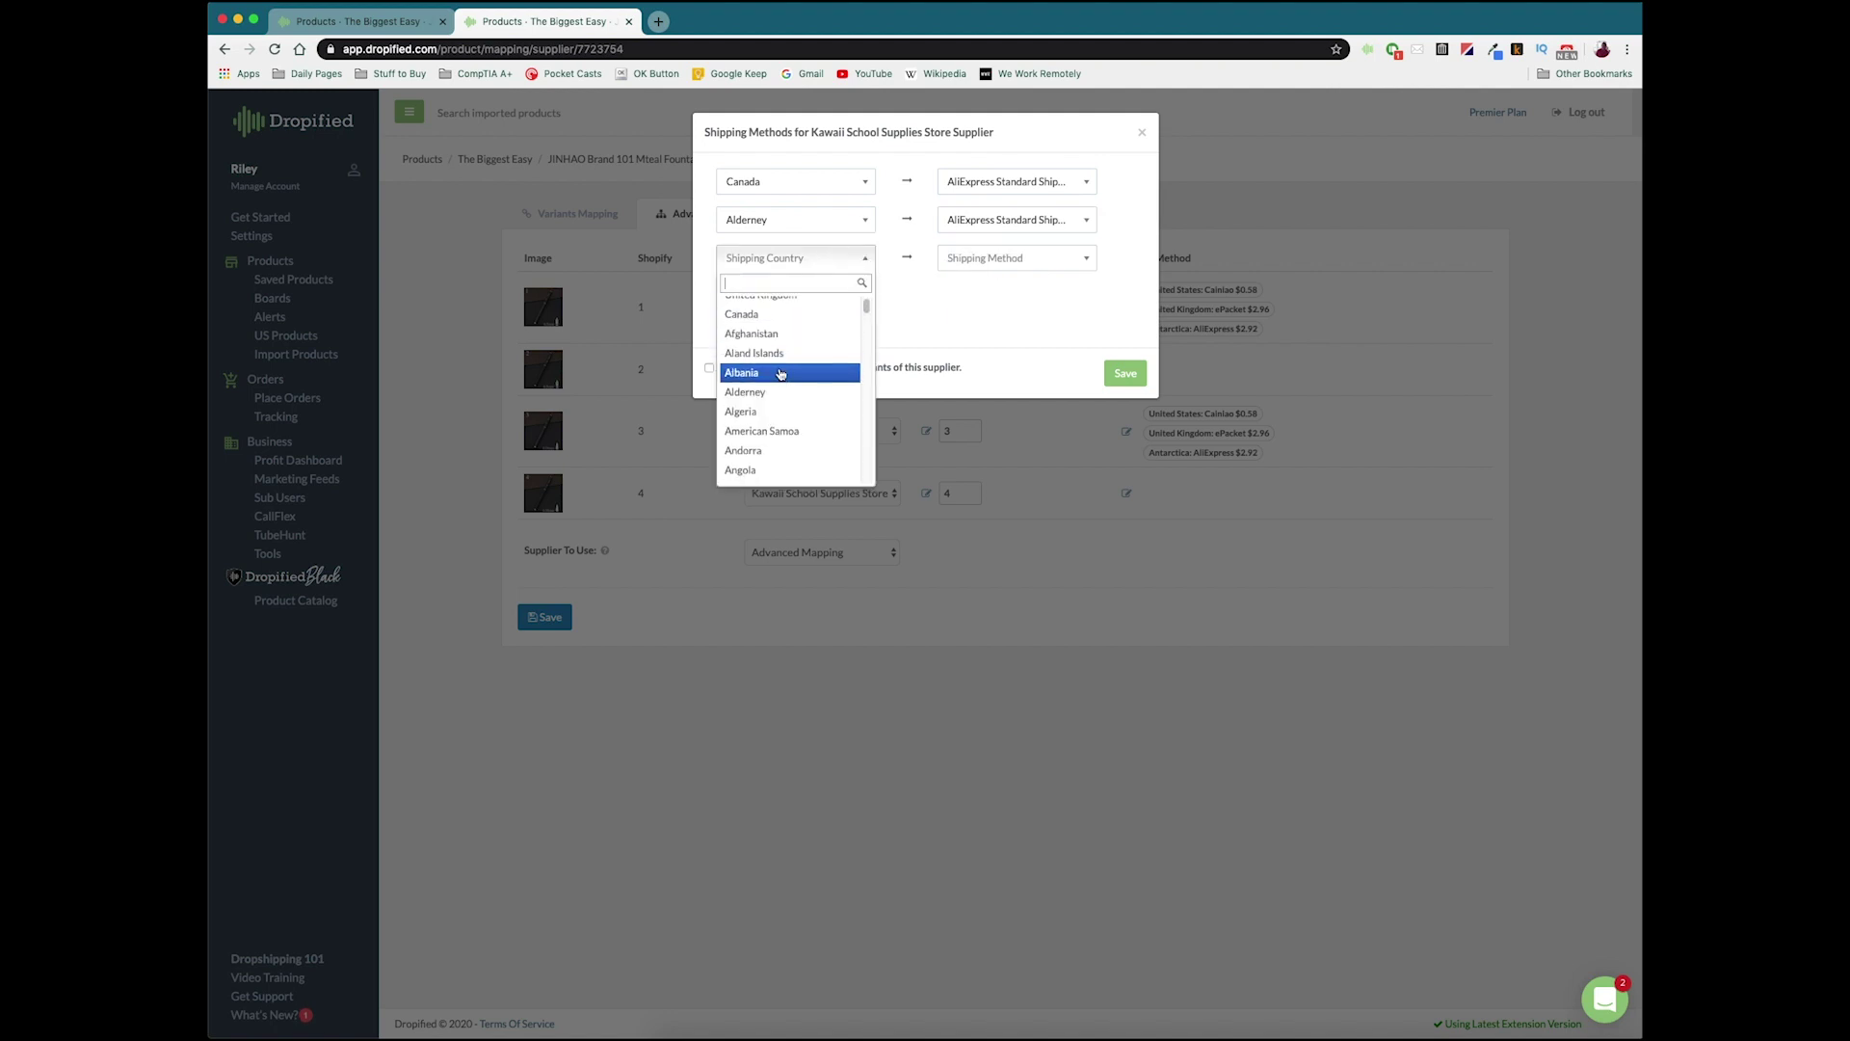
pyautogui.click(773, 400)
pyautogui.click(1003, 258)
pyautogui.click(1003, 258)
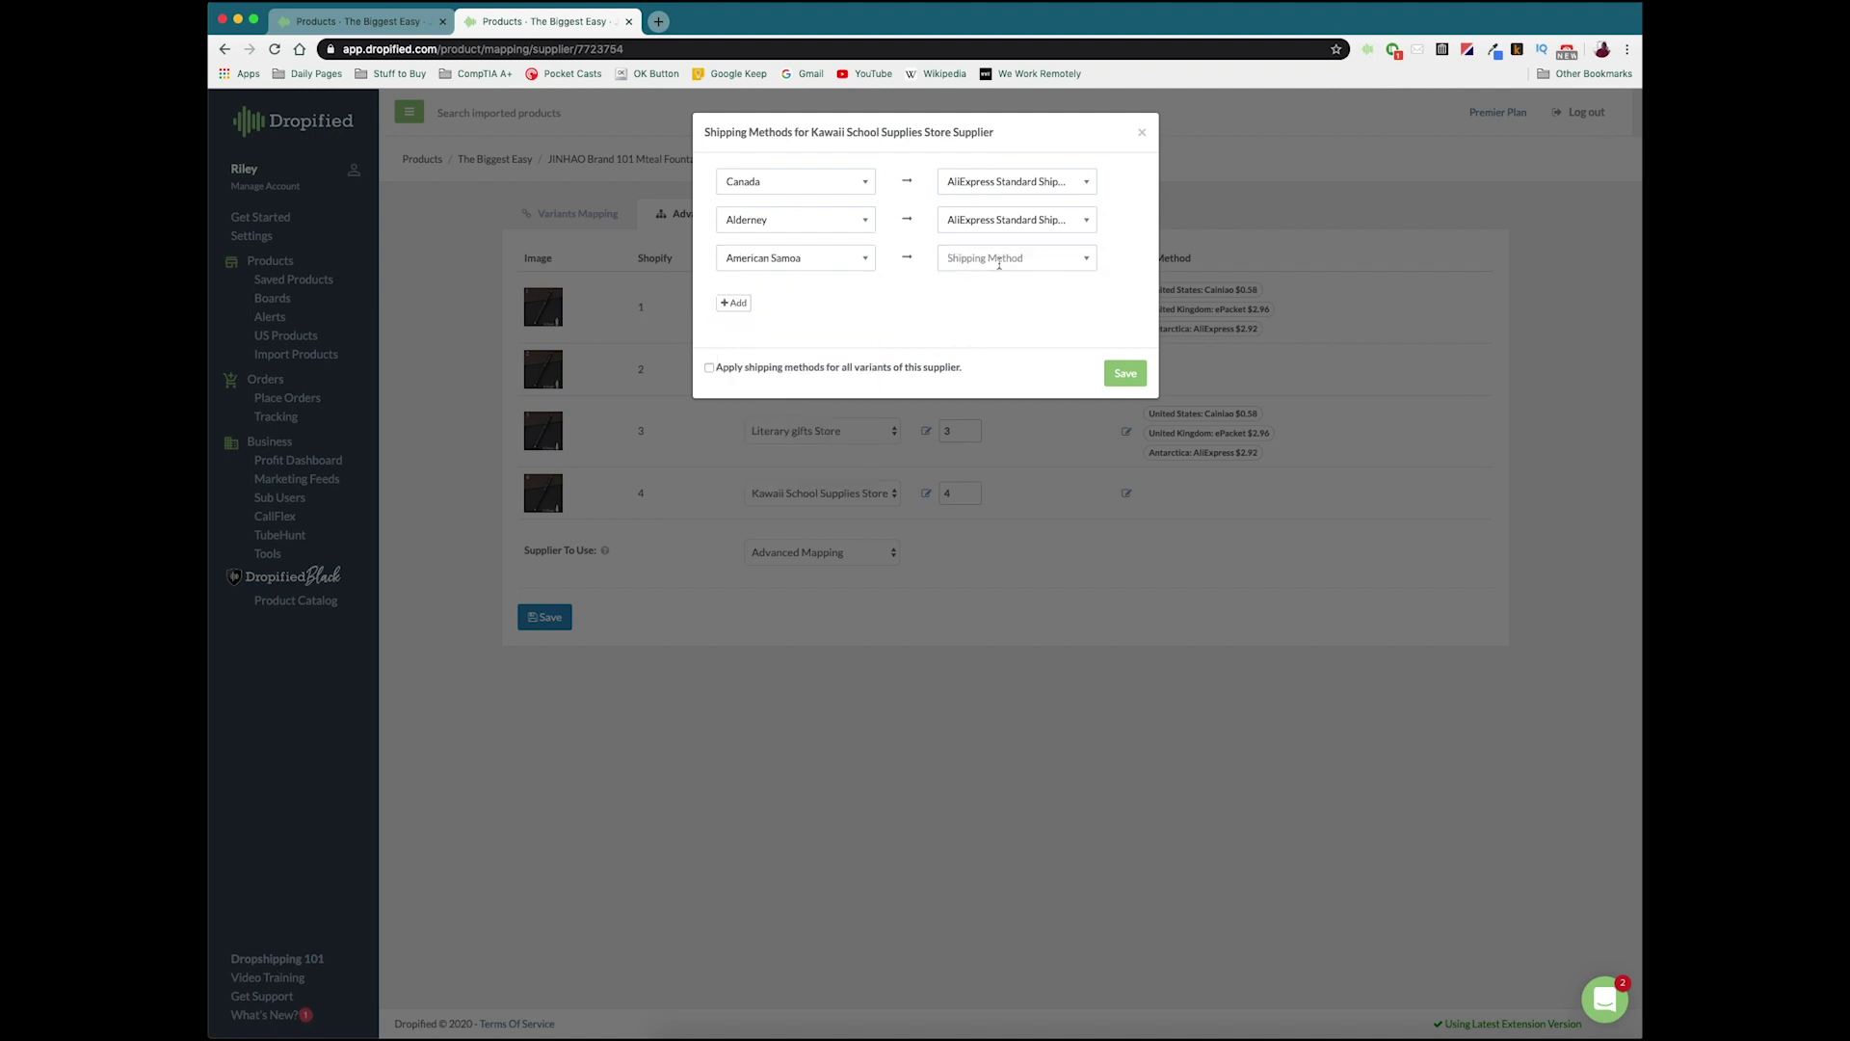
pyautogui.click(1003, 258)
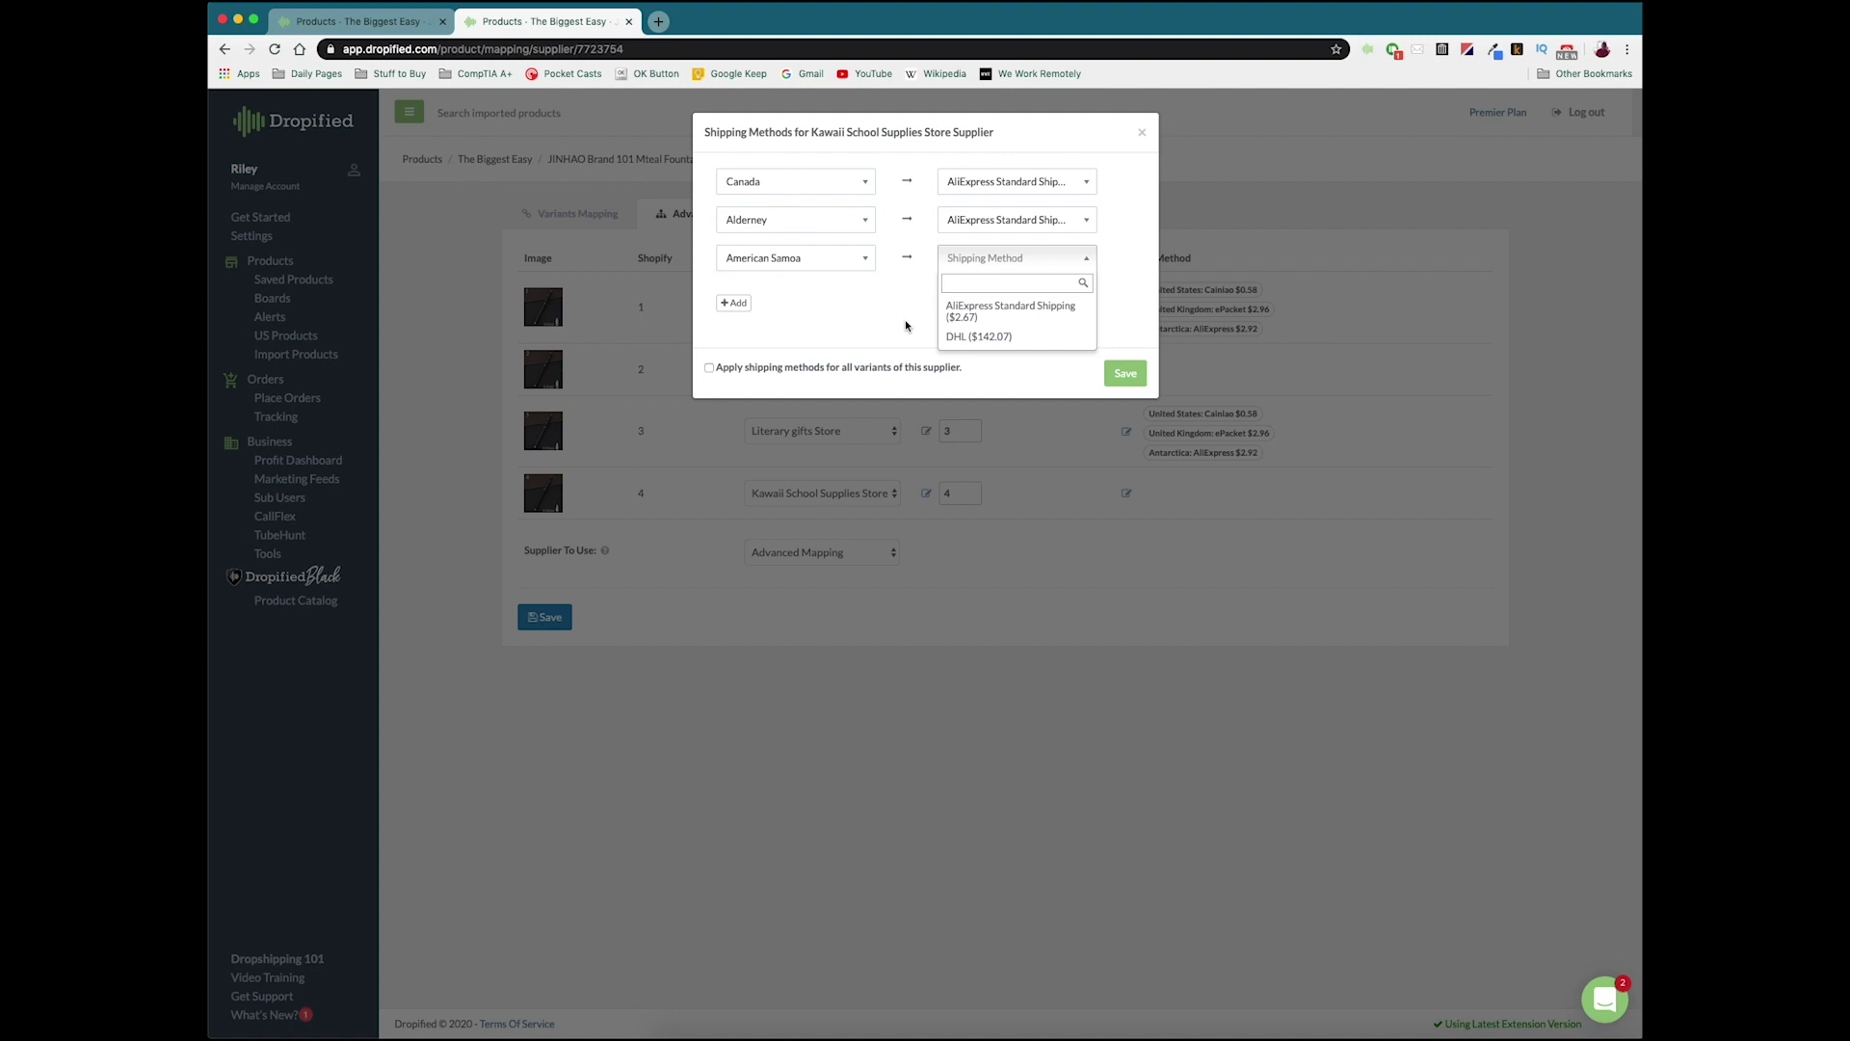
pyautogui.click(1002, 310)
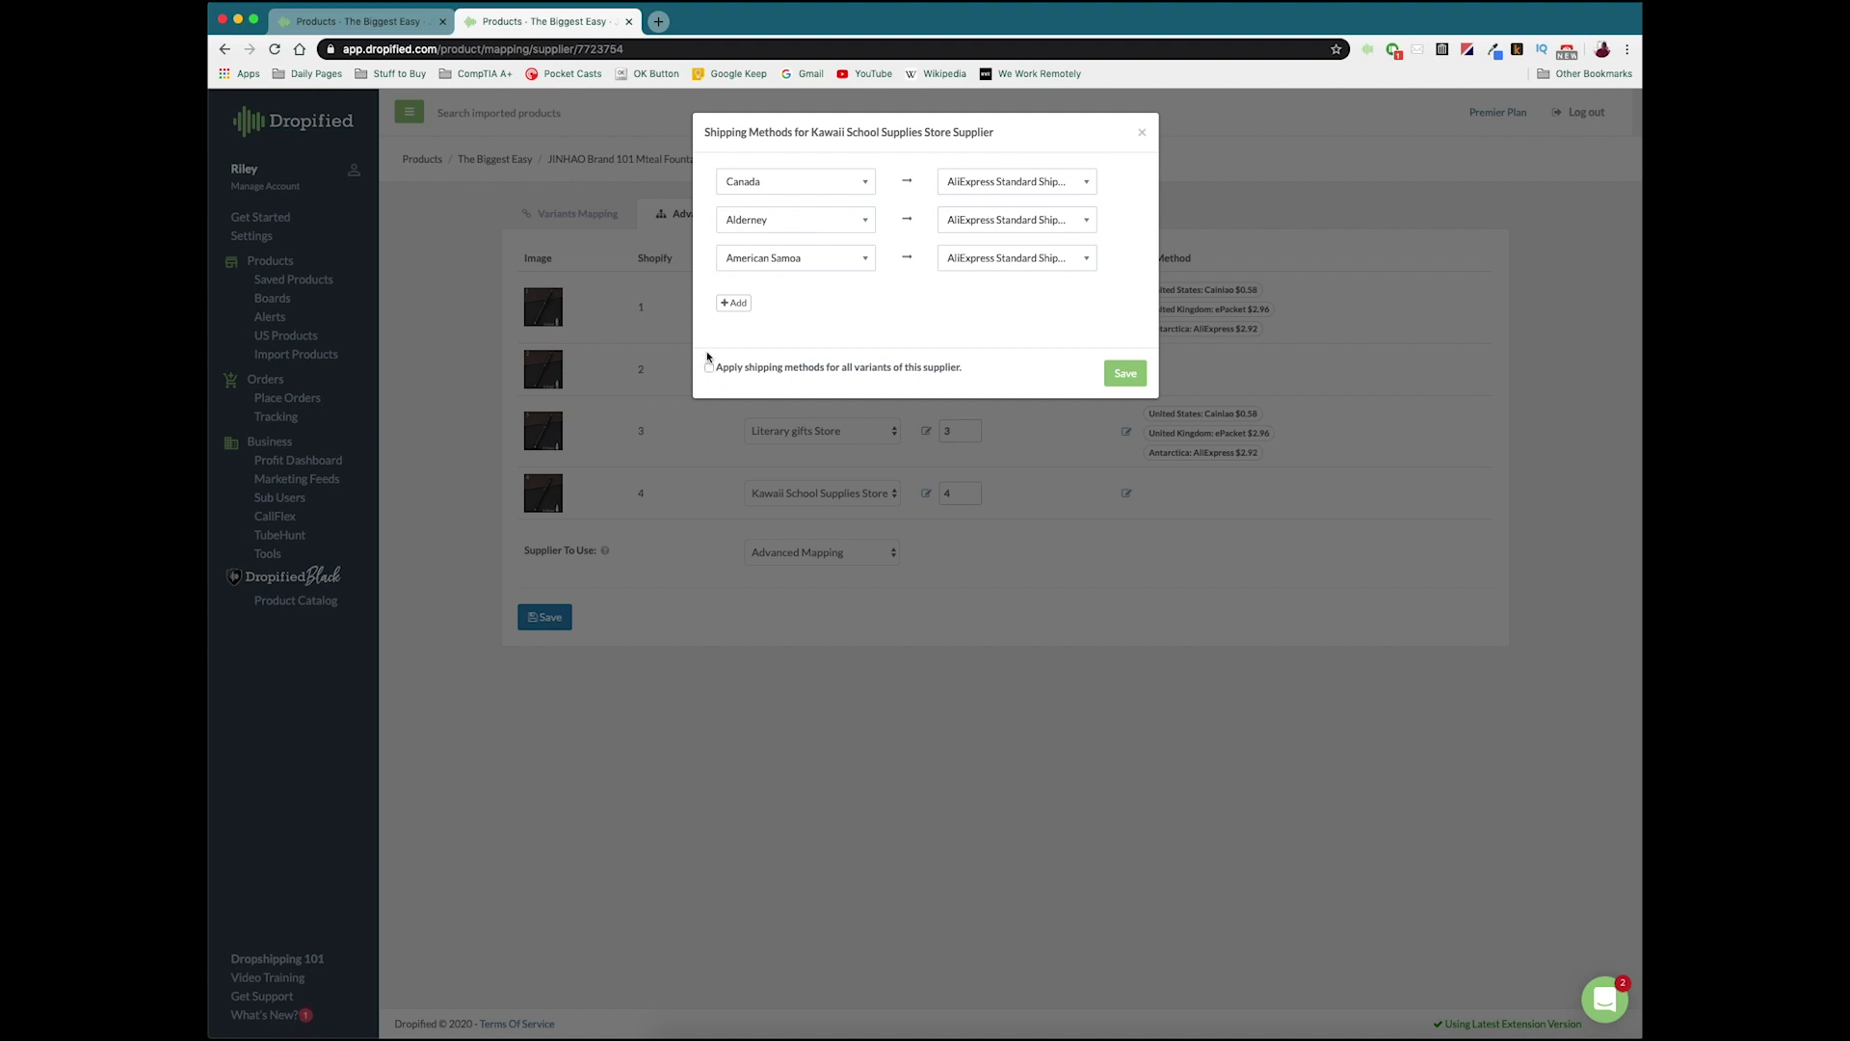
pyautogui.click(1125, 373)
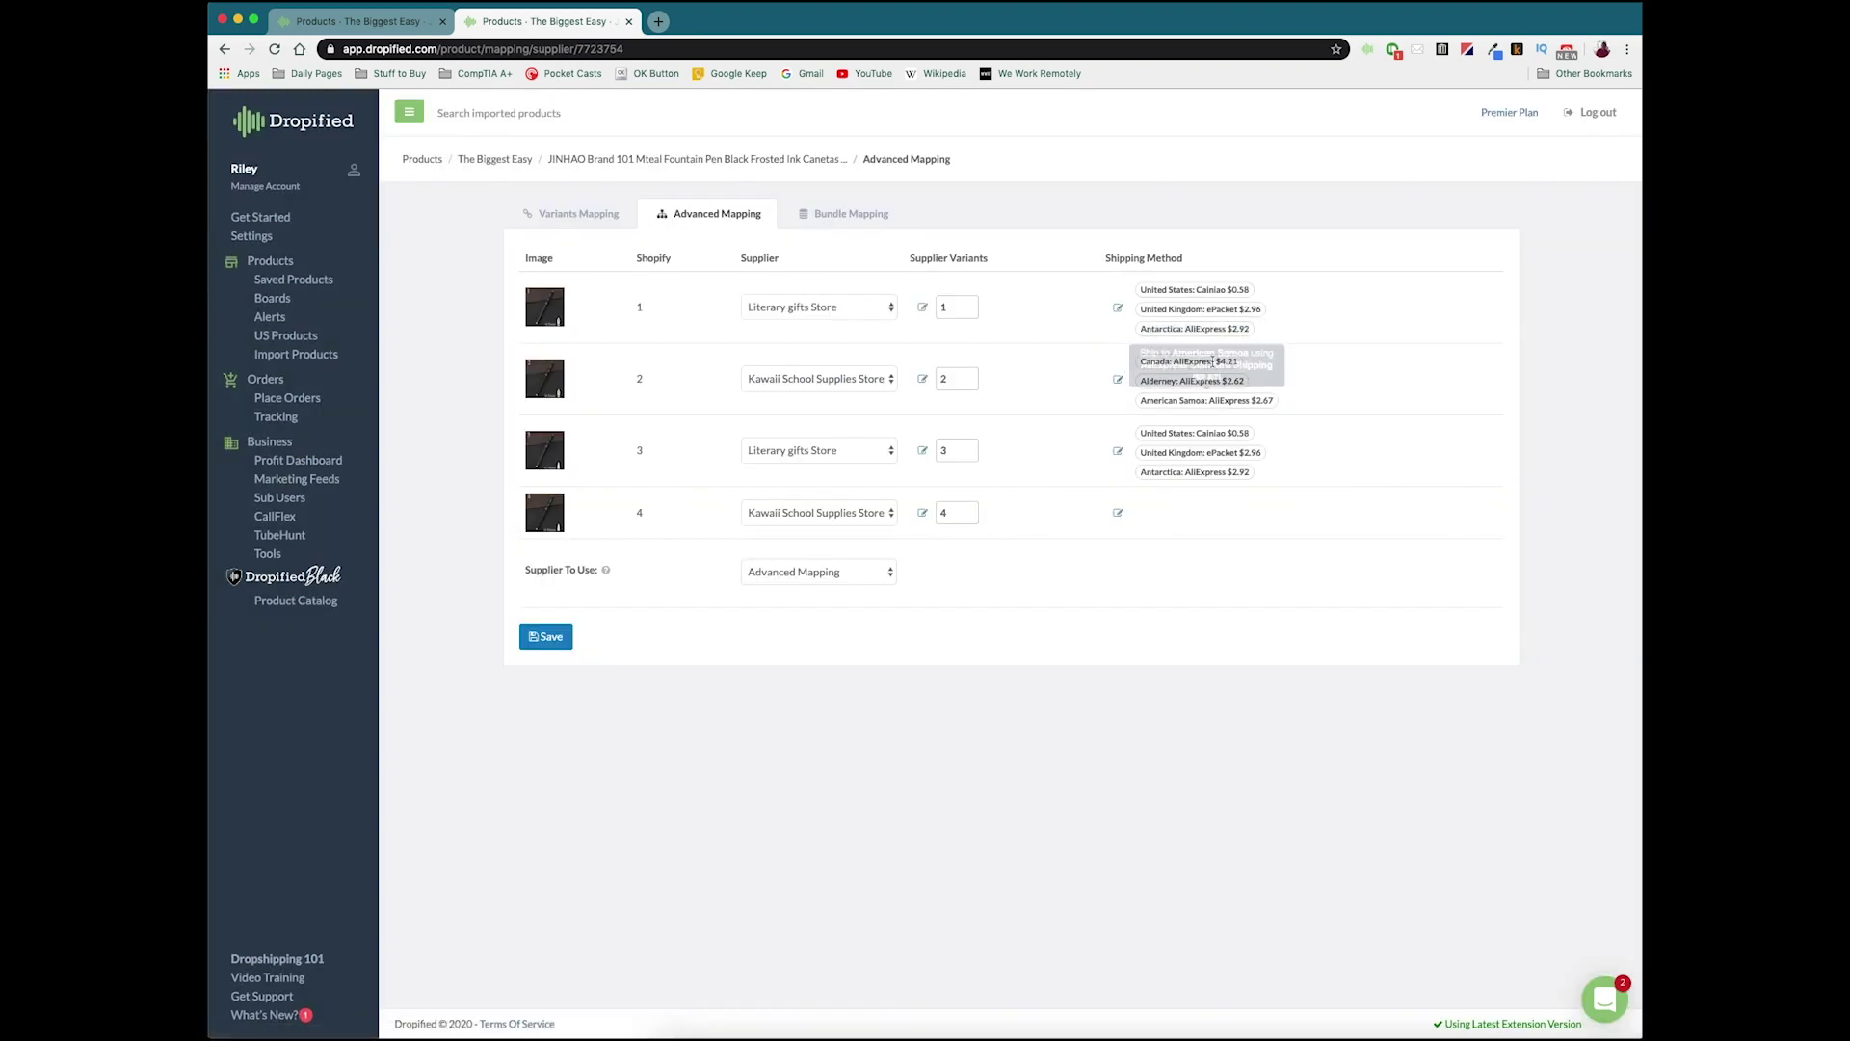